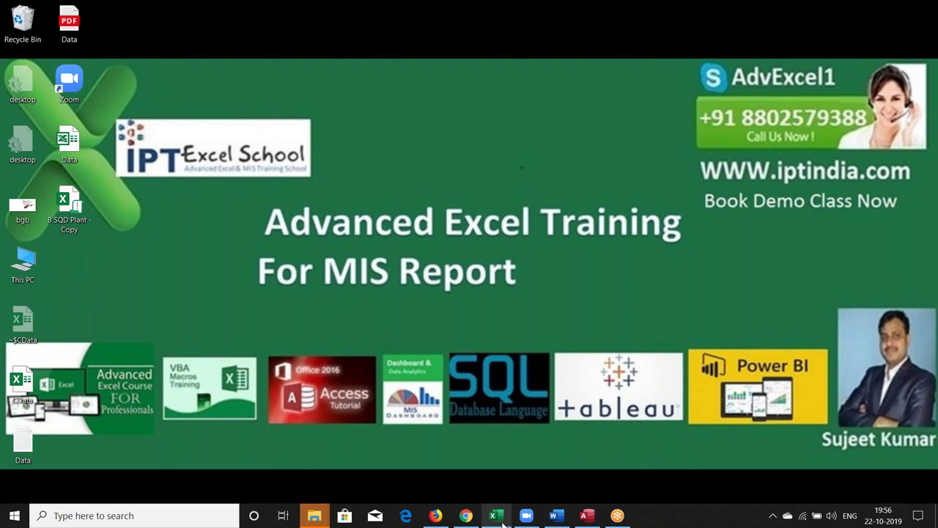
- Bring Book2 back and enter a RANDBETWEEN random-number formula in cell A1
{"action": "mouse_move", "coordinate": [503, 518]}
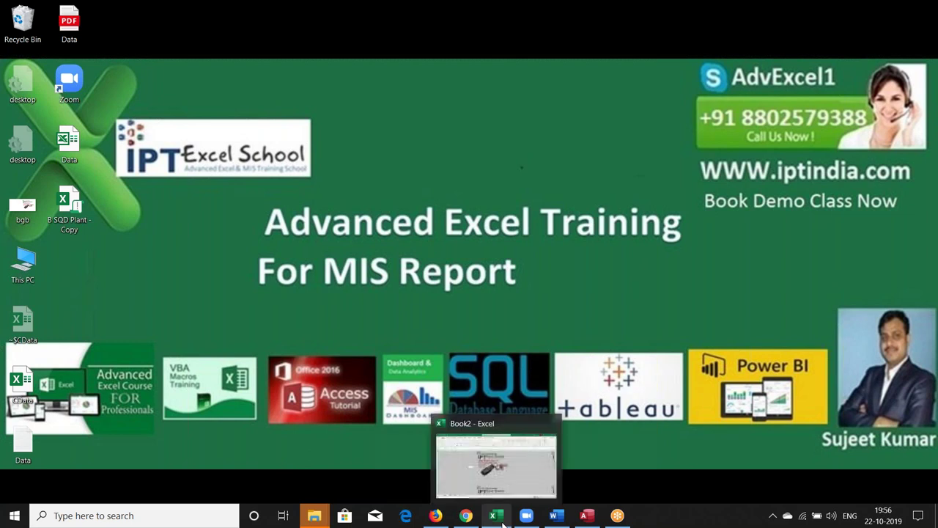
{"action": "left_click", "coordinate": [503, 522]}
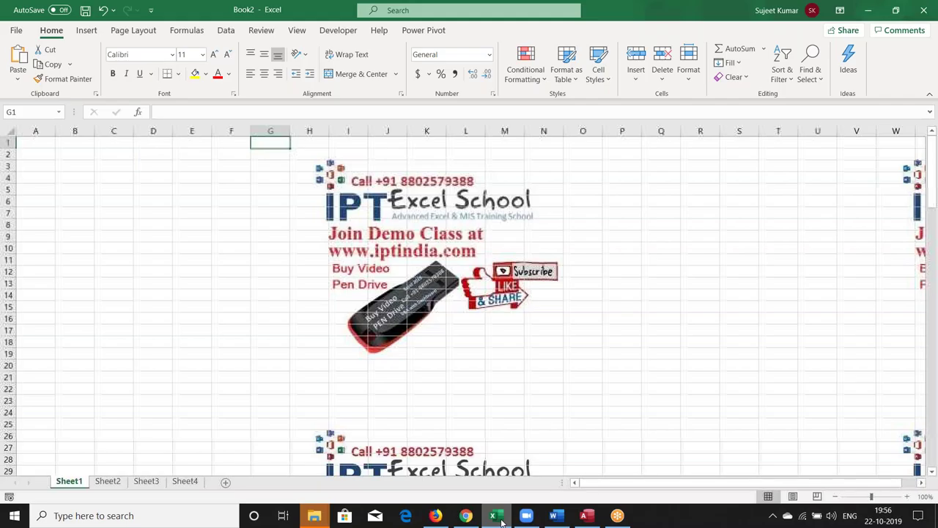
{"action": "key", "text": "ctrl+Home"}
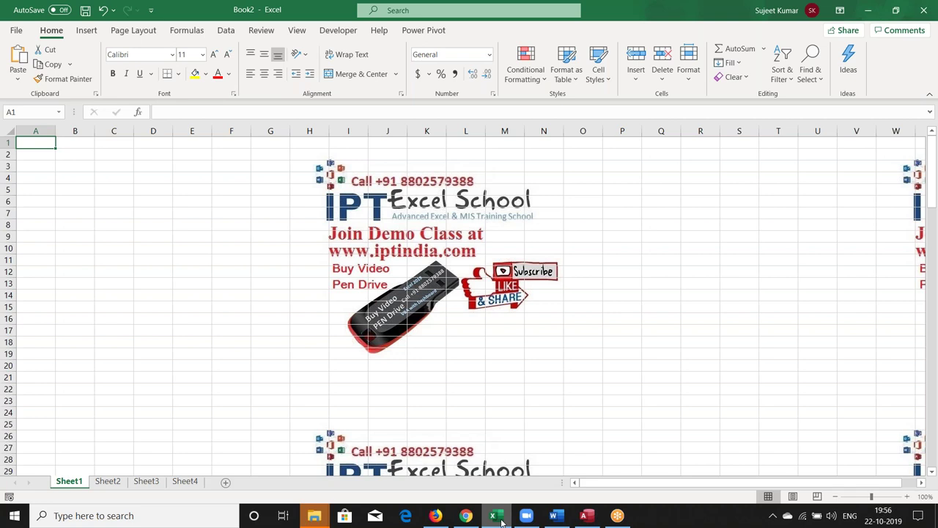
{"action": "type", "text": "=ra"}
{"action": "key", "text": "Down"}
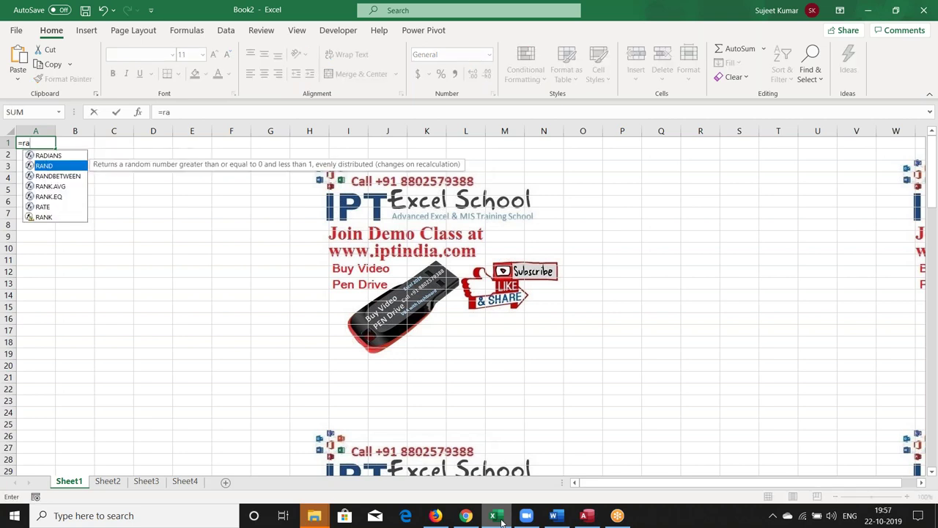
{"action": "key", "text": "Down"}
{"action": "key", "text": "Tab"}
{"action": "type", "text": "10,50"}
{"action": "key", "text": "Return"}
- Extend the selection to A1:K22 and fill every cell with the random formula
{"action": "key", "text": "Up"}
{"action": "key", "text": "shift+Right"}
{"action": "key", "text": "shift+Right"}
{"action": "key", "text": "shift+Right"}
{"action": "key", "text": "shift+Right"}
{"action": "key", "text": "shift+Right"}
{"action": "key", "text": "shift+Right"}
{"action": "key", "text": "shift+Right"}
{"action": "key", "text": "shift+Right"}
{"action": "key", "text": "shift+Right"}
{"action": "key", "text": "shift+Down"}
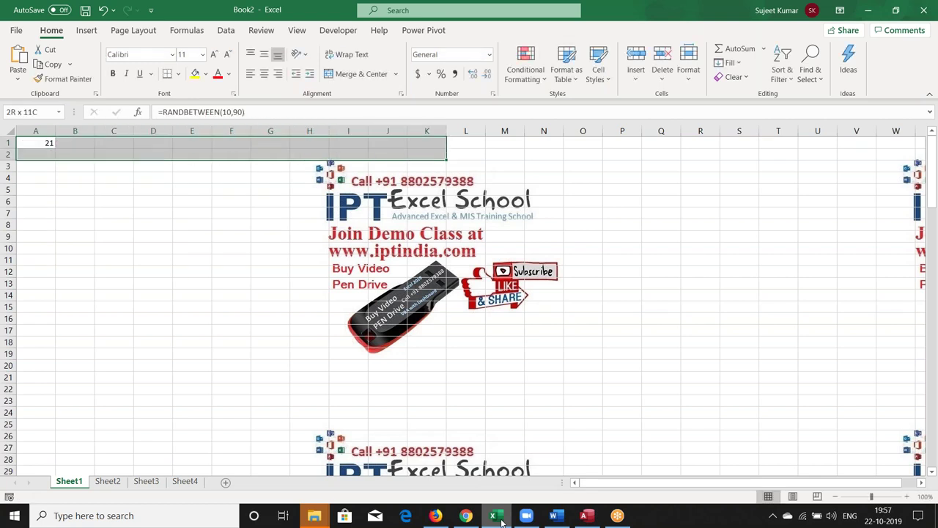
{"action": "key", "text": "shift+Down"}
{"action": "key", "text": "shift+Down"}
{"action": "key", "text": "shift+Down"}
{"action": "key", "text": "shift+Down"}
{"action": "key", "text": "shift+Down"}
{"action": "key", "text": "shift+Down"}
{"action": "key", "text": "shift+Down"}
{"action": "key", "text": "shift+Down"}
{"action": "key", "text": "ctrl+Return"}
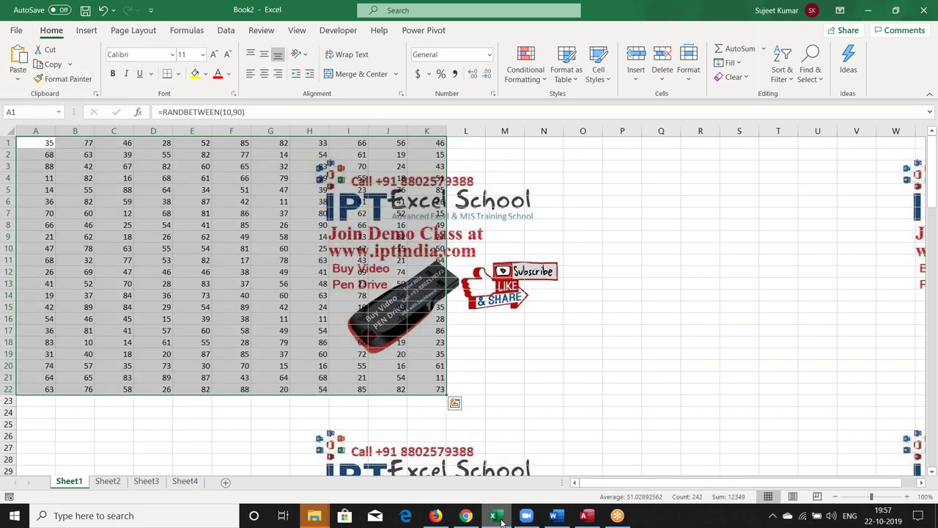
{"action": "key", "text": "Up"}
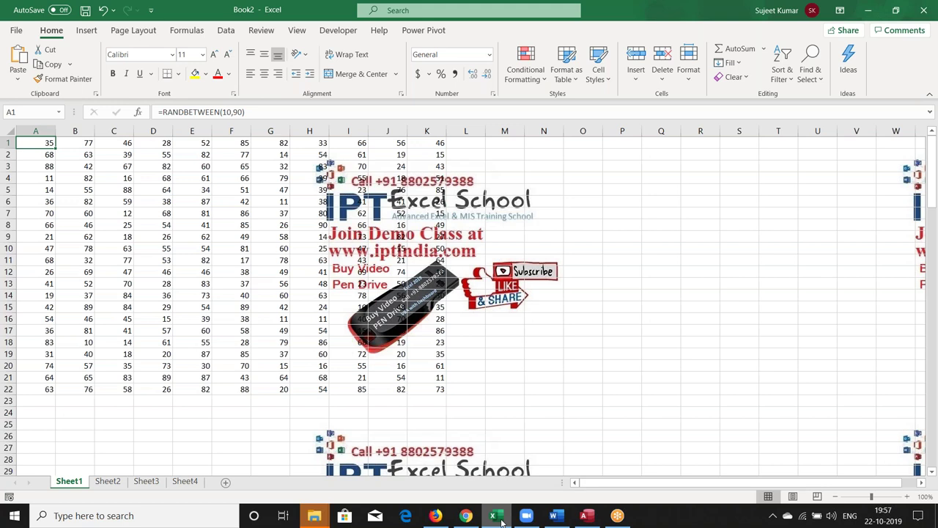
{"action": "key", "text": "shift+Right"}
{"action": "key", "text": "shift+Right"}
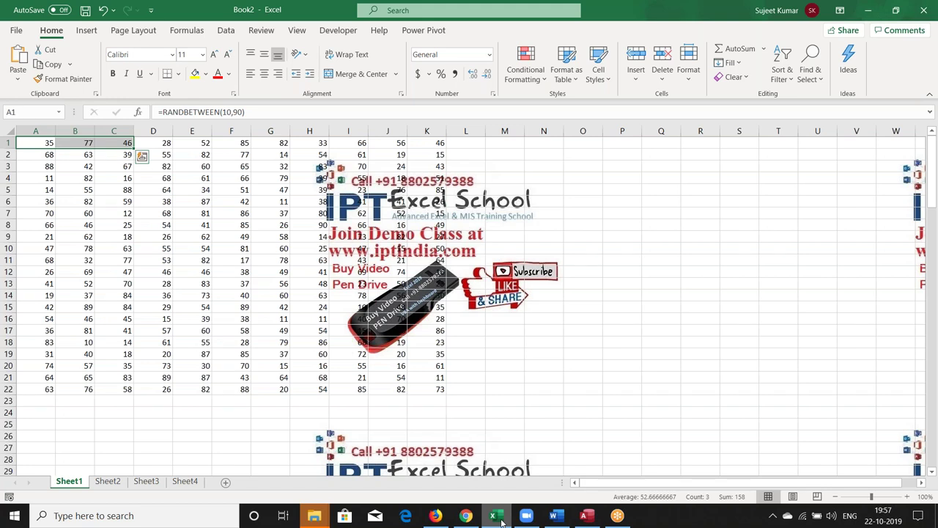
{"action": "key", "text": "Left"}
{"action": "key", "text": "shift+Right"}
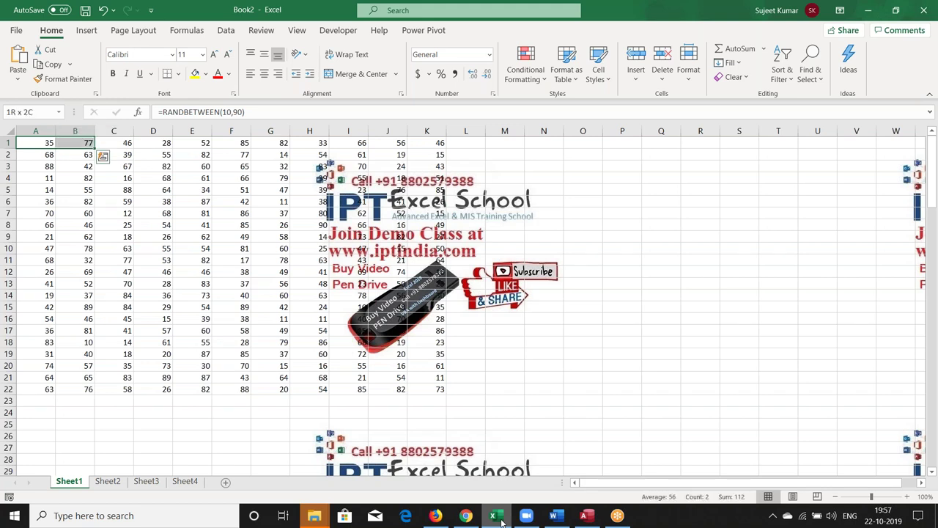
{"action": "key", "text": "shift+Right"}
{"action": "key", "text": "shift+Right"}
{"action": "key", "text": "shift+Right"}
{"action": "key", "text": "shift+Right"}
{"action": "key", "text": "shift+Right"}
{"action": "key", "text": "shift+Right"}
{"action": "key", "text": "shift+Right"}
{"action": "key", "text": "shift+Right"}
{"action": "key", "text": "shift+Right"}
{"action": "key", "text": "shift+Down"}
{"action": "key", "text": "shift+Down"}
{"action": "key", "text": "shift+Down"}
{"action": "key", "text": "shift+Down"}
{"action": "key", "text": "shift+Down"}
{"action": "key", "text": "shift+Down"}
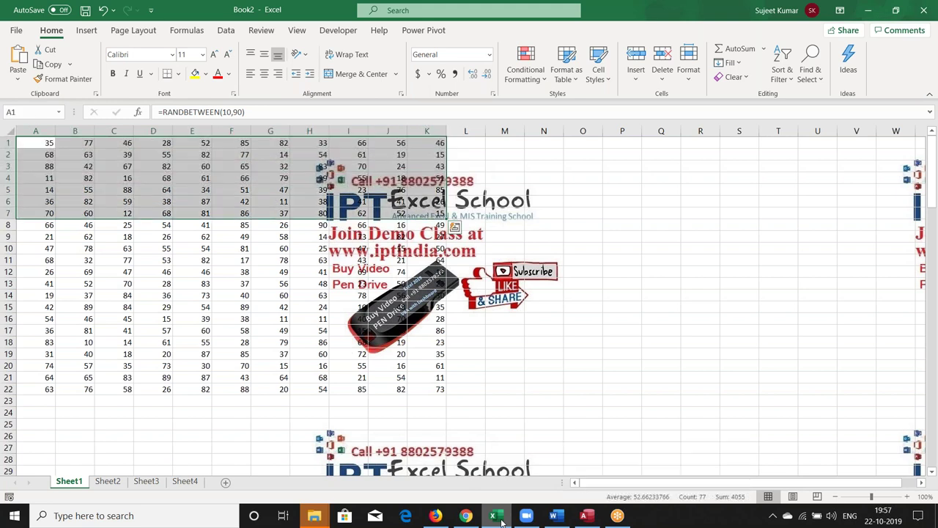
{"action": "key", "text": "Left"}
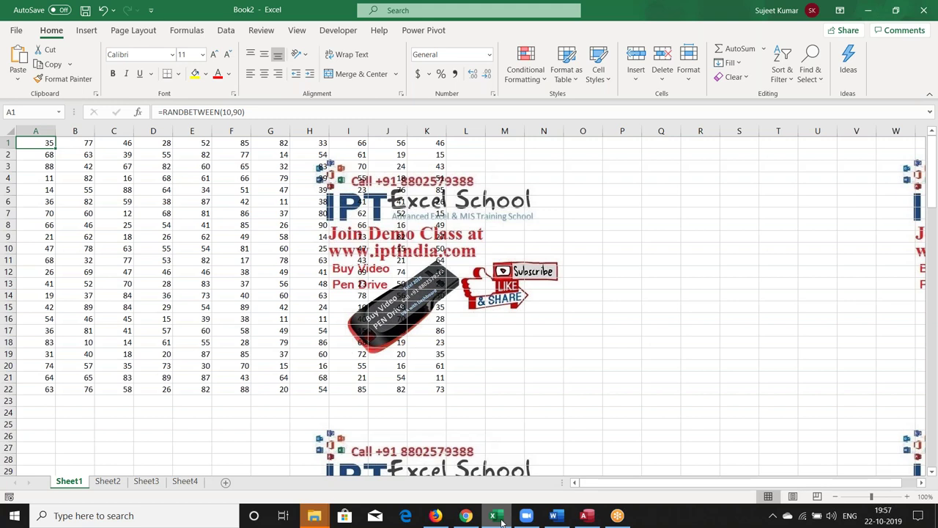
{"action": "key", "text": "ctrl+a"}
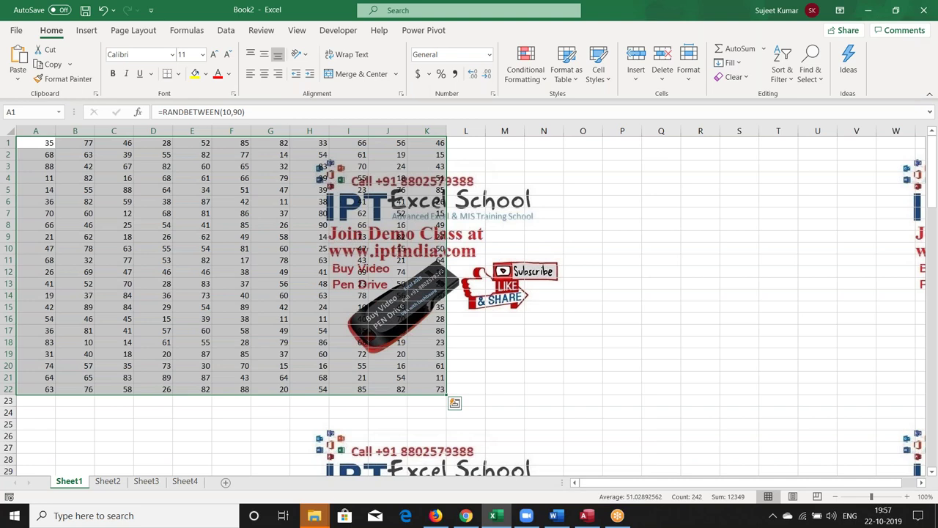
{"action": "left_click", "coordinate": [35, 143]}
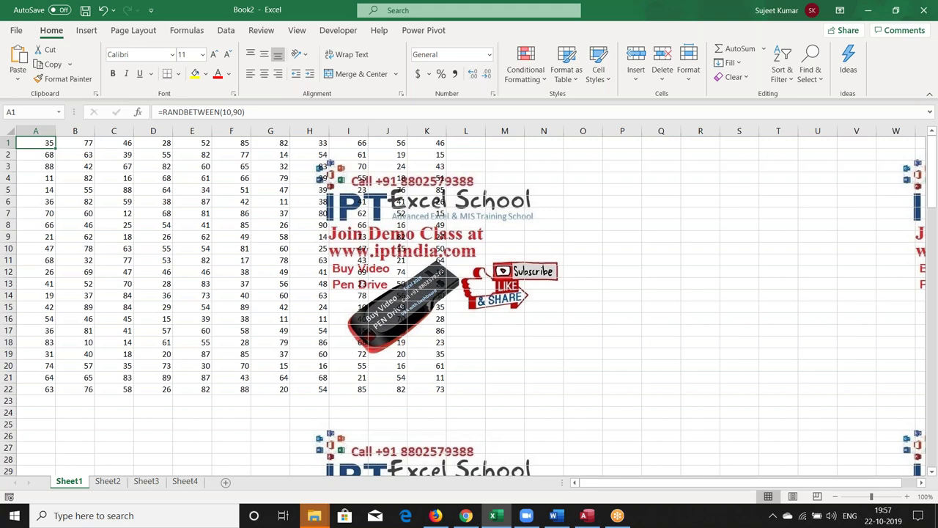
{"action": "key", "text": "ctrl+a"}
{"action": "key", "text": "ctrl+a"}
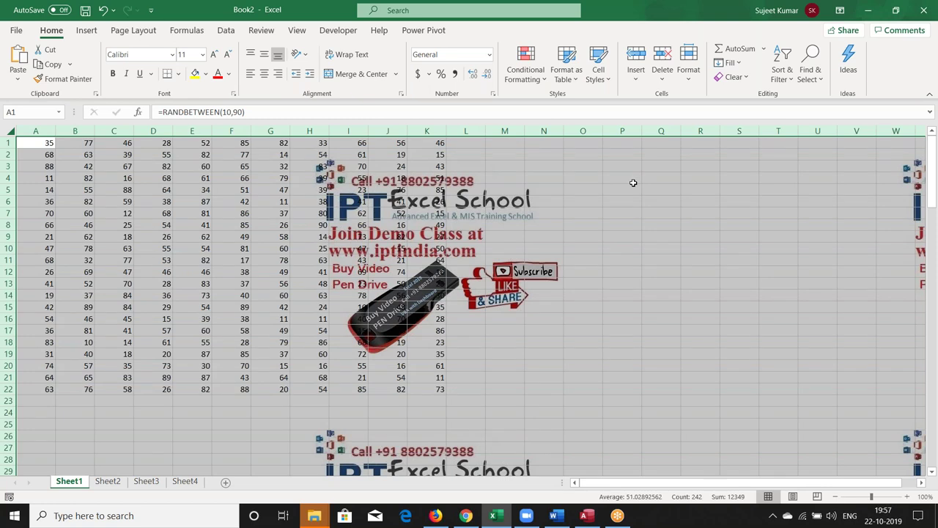
{"action": "key", "text": "ctrl+Home"}
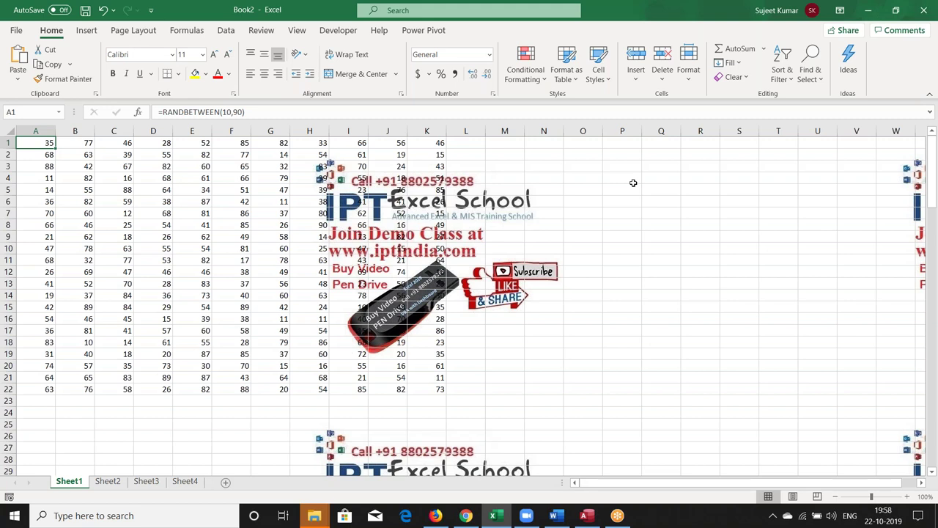
{"action": "key", "text": "ctrl+a"}
{"action": "key", "text": "ctrl+a"}
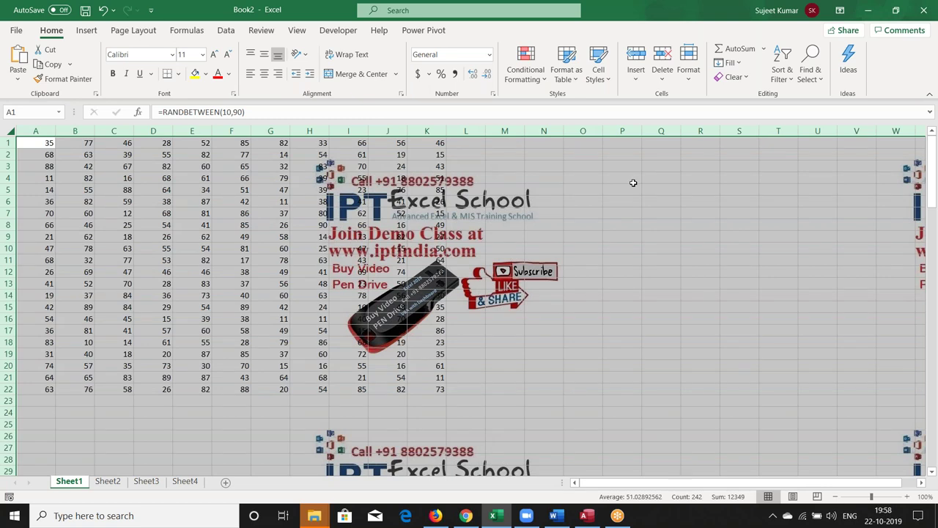
{"action": "key", "text": "Right"}
{"action": "key", "text": "Down"}
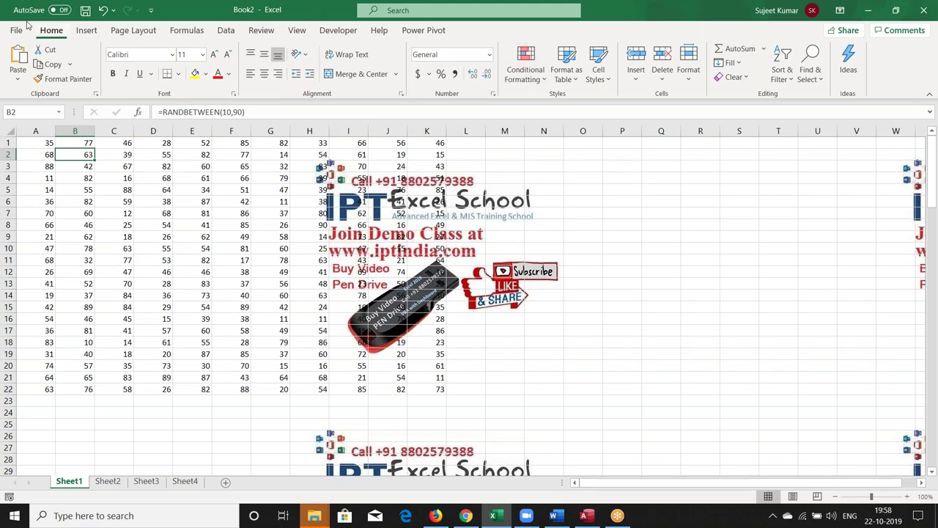
{"action": "left_click", "coordinate": [816, 86]}
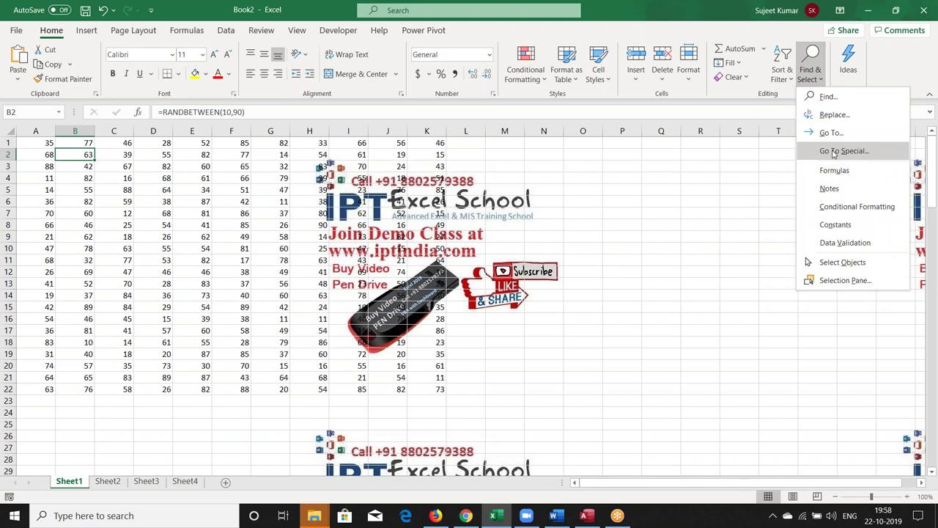
- Use Go To Special with Current region to select the whole A1:K22 block
{"action": "left_click", "coordinate": [832, 152]}
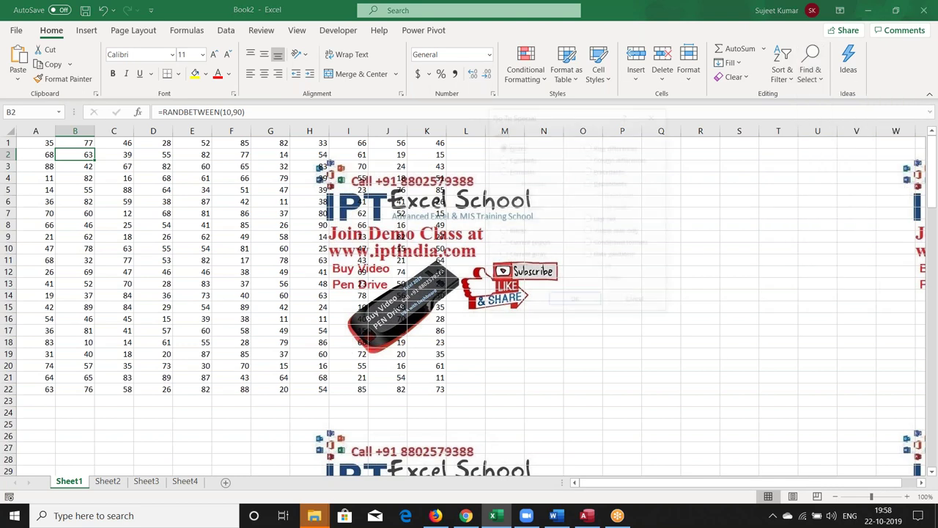
{"action": "left_click_drag", "start_coordinate": [629, 119], "coordinate": [739, 107]}
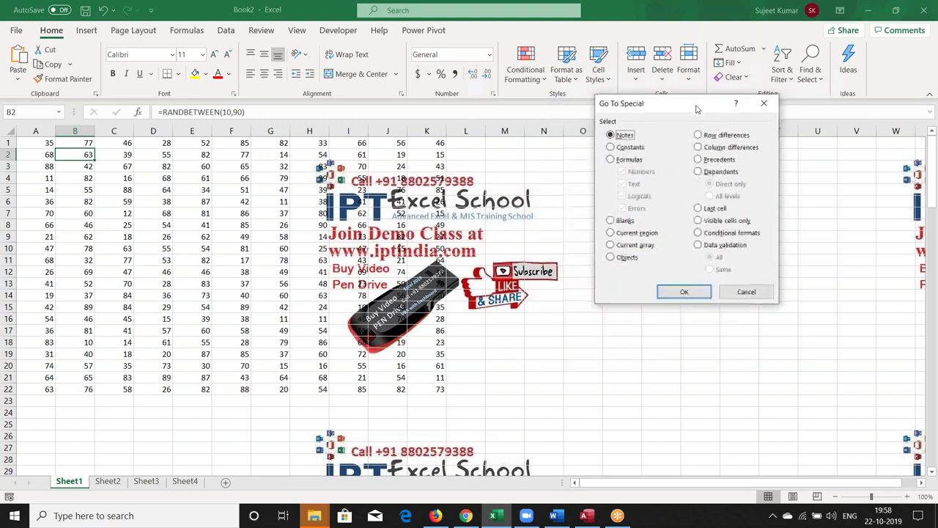
{"action": "left_click", "coordinate": [649, 233]}
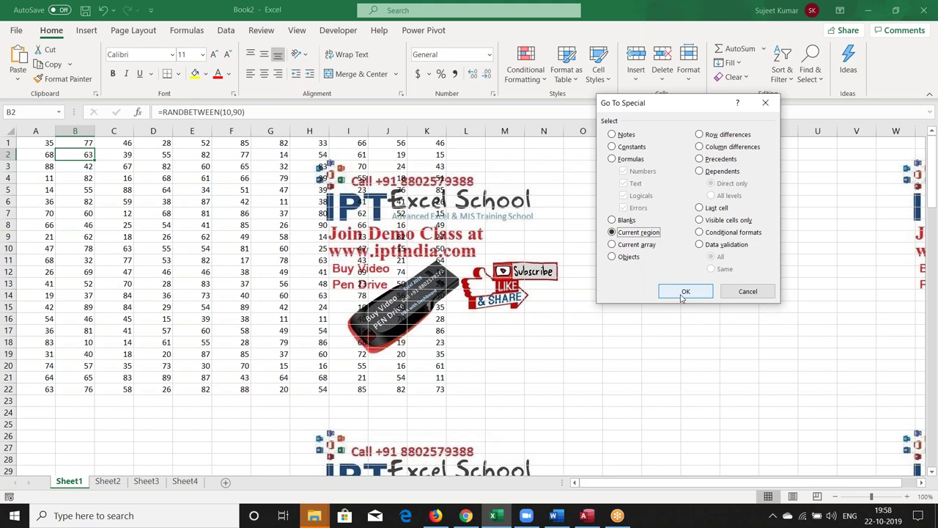
{"action": "left_click", "coordinate": [681, 297]}
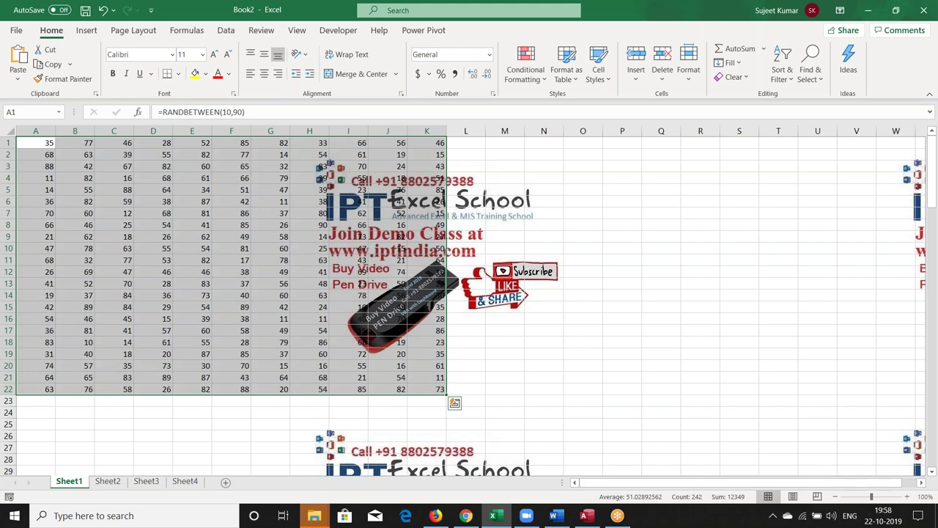
- Insert a blank row at row 10, splitting the random-number block
{"action": "key", "text": "Down"}
{"action": "key", "text": "Down"}
{"action": "key", "text": "Down"}
{"action": "key", "text": "Down"}
{"action": "key", "text": "Down"}
{"action": "key", "text": "Down"}
{"action": "key", "text": "Down"}
{"action": "key", "text": "shift+space"}
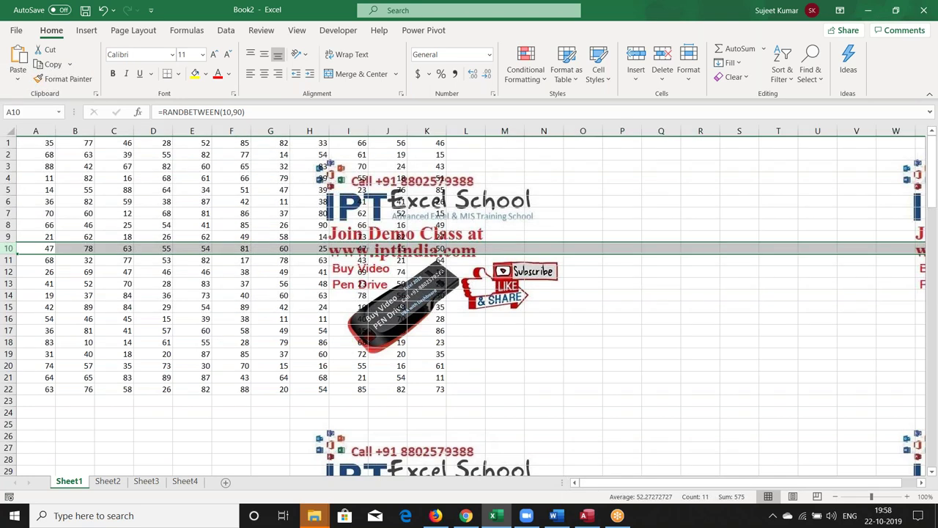
{"action": "key", "text": "ctrl+shift+plus"}
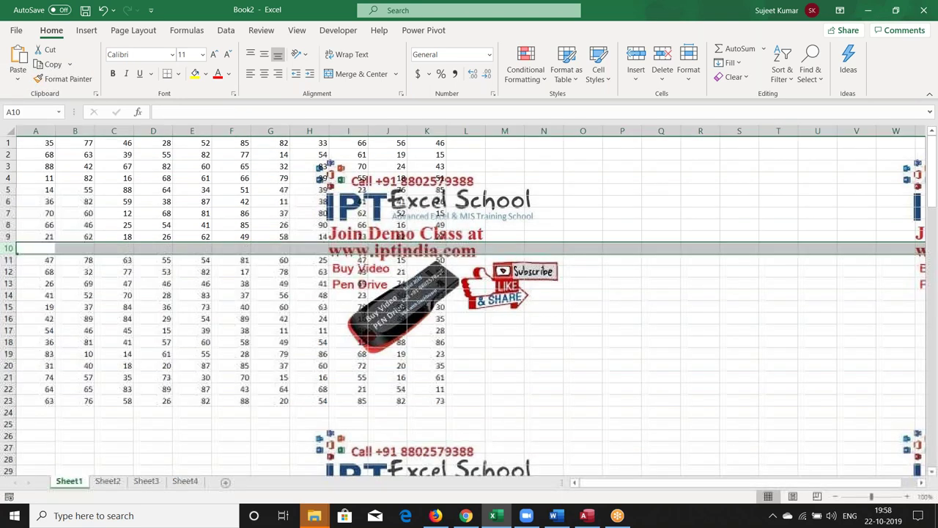
- Move along row 10 and select the upper data block A1:K9 with Ctrl+A
{"action": "left_click", "coordinate": [35, 236]}
{"action": "key", "text": "Down"}
{"action": "key", "text": "ctrl+Right"}
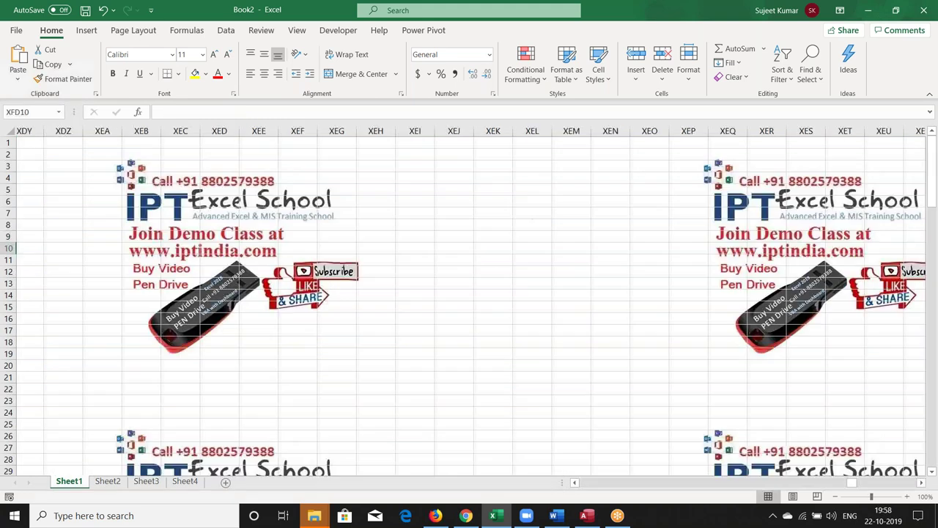
{"action": "key", "text": "ctrl+Left"}
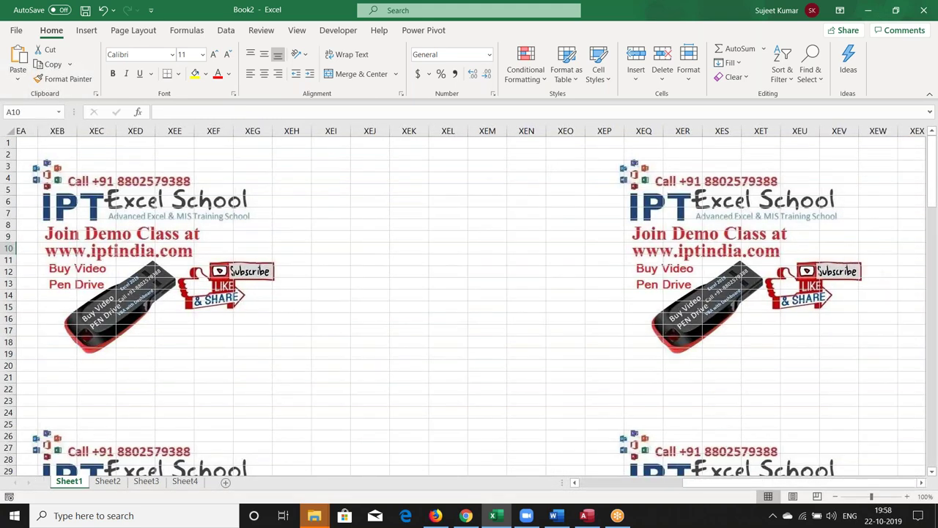
{"action": "key", "text": "ctrl+a"}
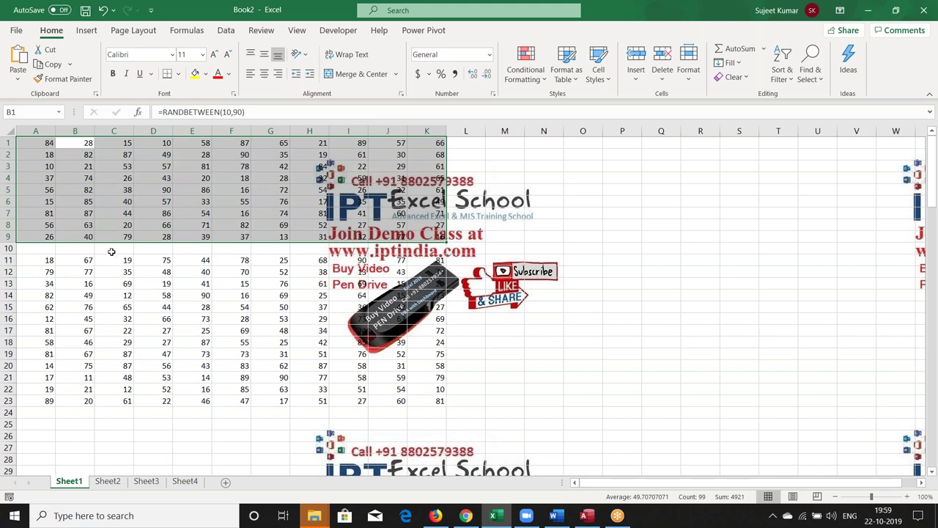
- Delete the empty row 10 so the numbers form one block again
{"action": "left_click", "coordinate": [102, 250]}
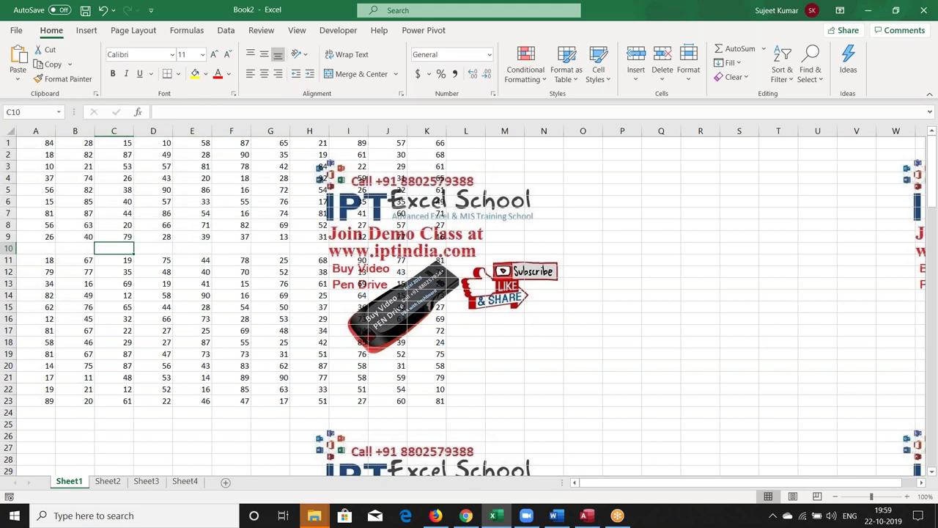
{"action": "key", "text": "shift+space"}
{"action": "key", "text": "ctrl+minus"}
- Enter the letter a in L3, M4 and N2, then select the connected data region
{"action": "left_click", "coordinate": [460, 168]}
{"action": "type", "text": "a"}
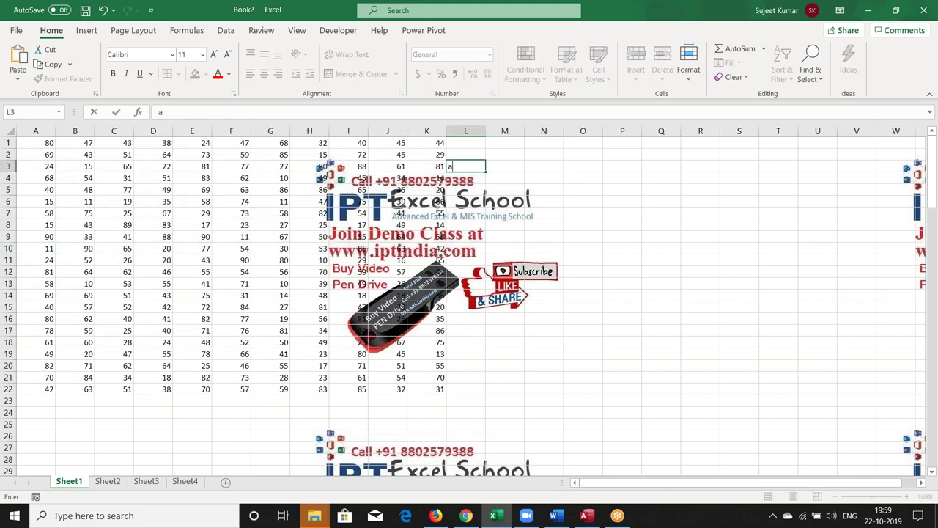
{"action": "left_click", "coordinate": [489, 177]}
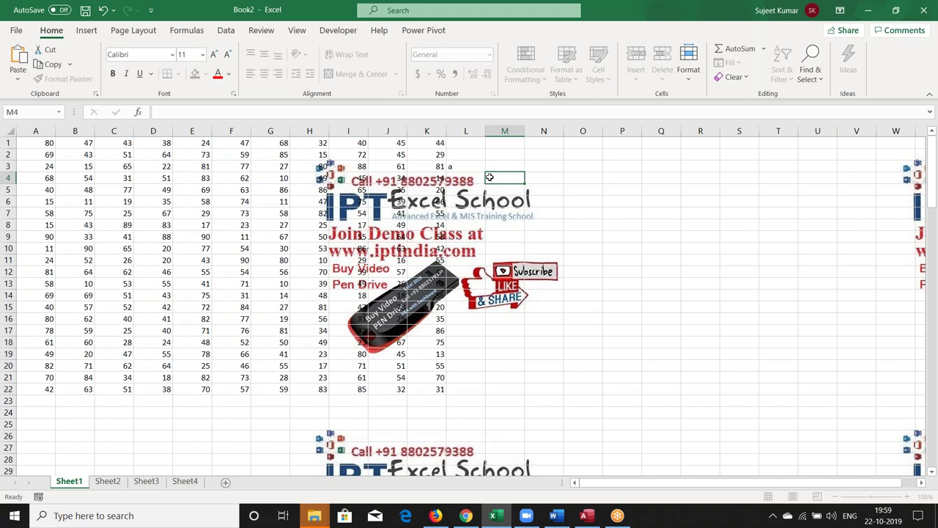
{"action": "type", "text": "a"}
{"action": "left_click", "coordinate": [544, 154]}
{"action": "type", "text": "a"}
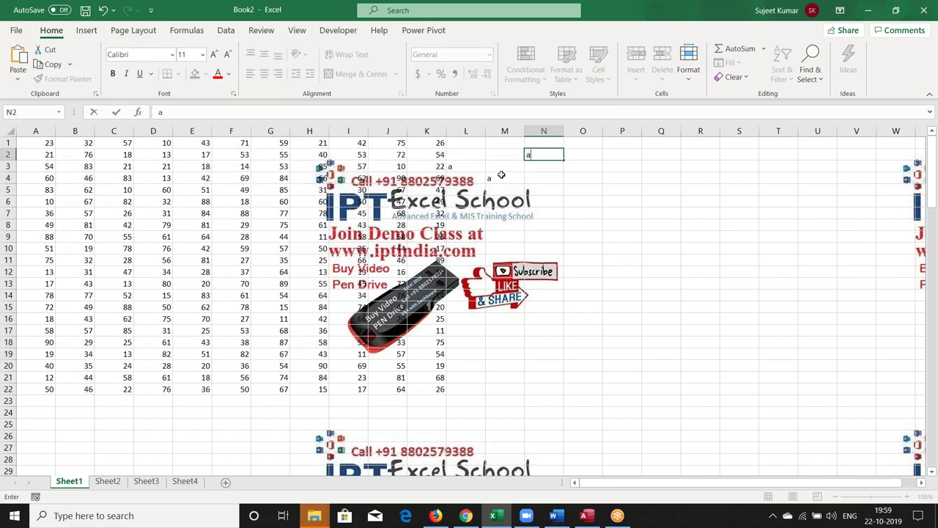
{"action": "left_click", "coordinate": [170, 142]}
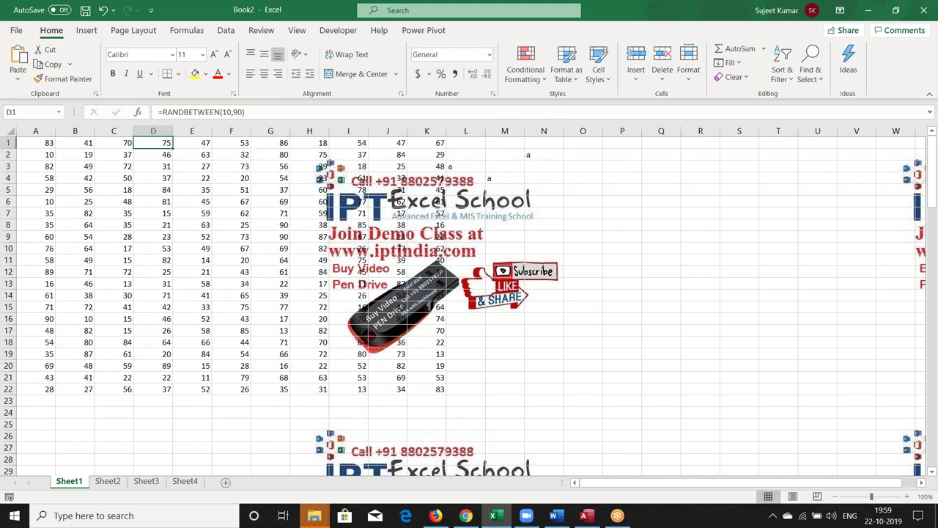
{"action": "key", "text": "ctrl+a"}
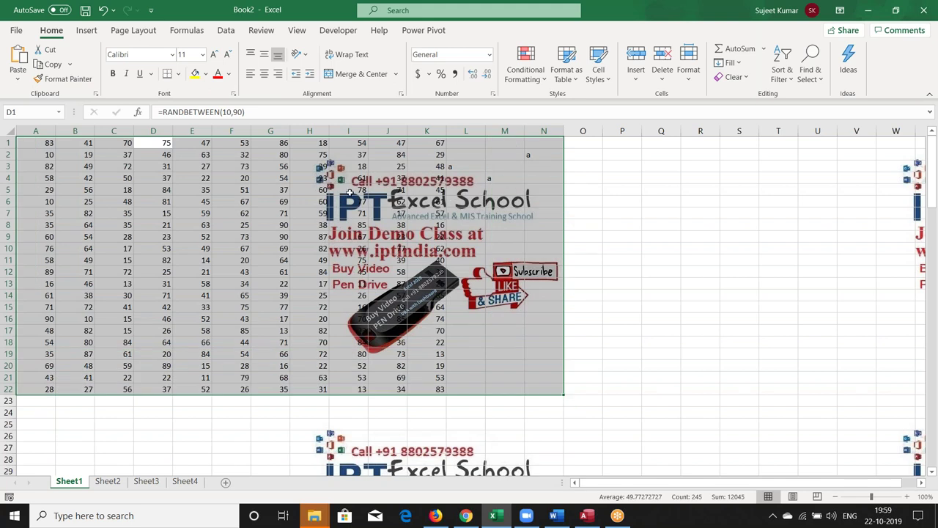
{"action": "left_click", "coordinate": [346, 192]}
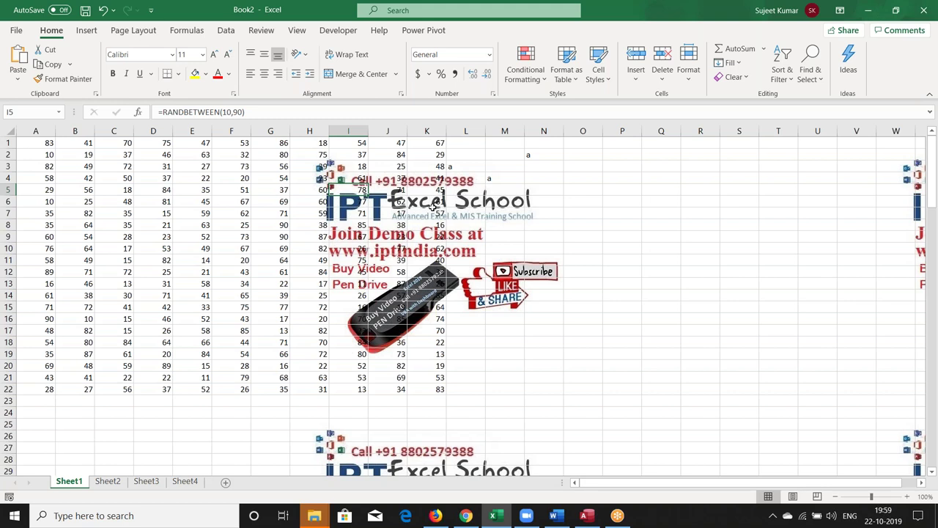
- Make row 9 slightly taller and select the number block above it
{"action": "left_click", "coordinate": [9, 236]}
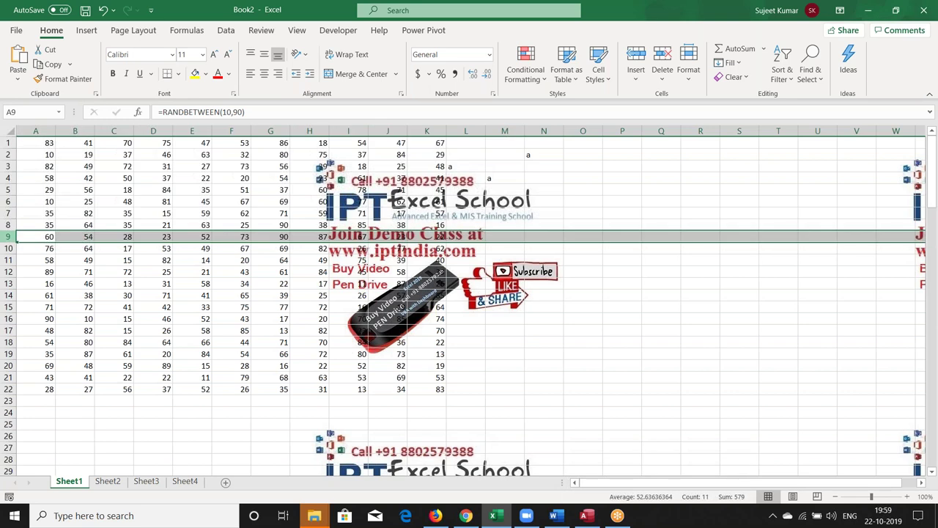
{"action": "left_click_drag", "start_coordinate": [9, 242], "coordinate": [9, 247]}
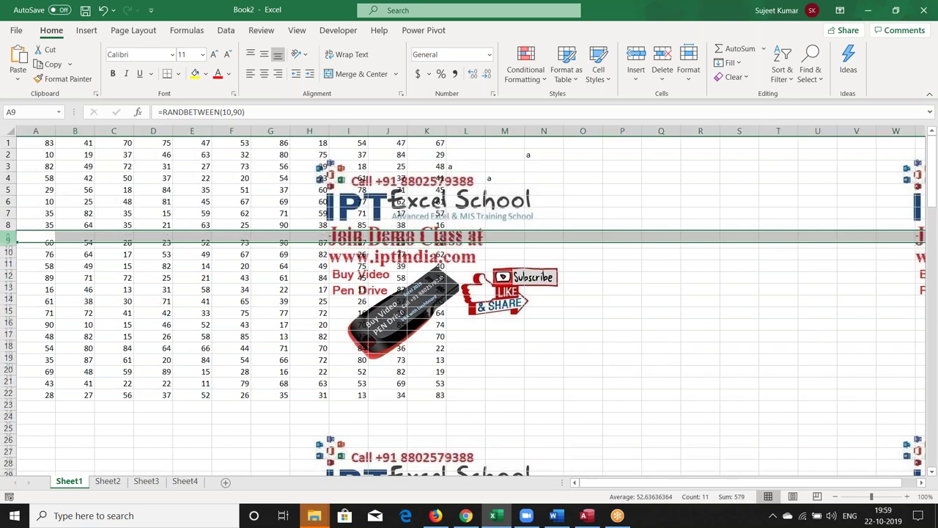
{"action": "left_click_drag", "start_coordinate": [35, 142], "coordinate": [560, 227]}
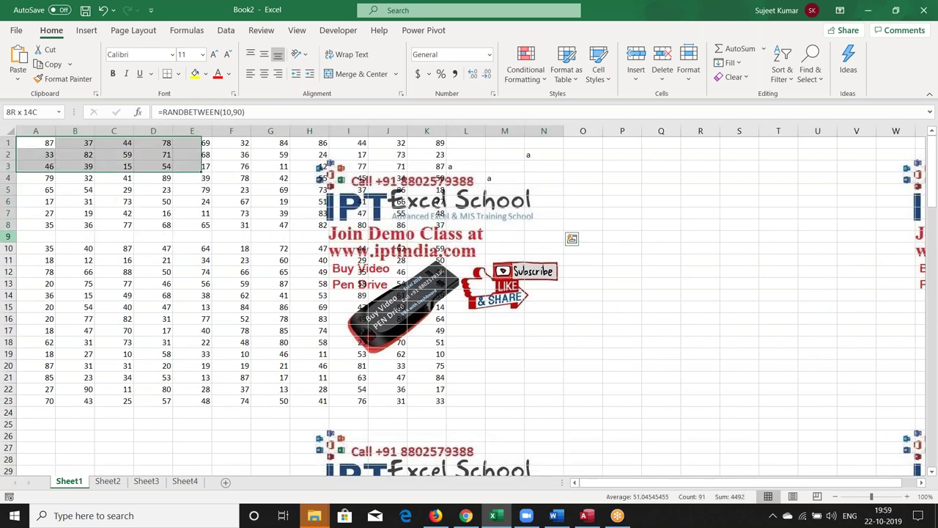
{"action": "key", "text": "Down"}
{"action": "key", "text": "Down"}
{"action": "key", "text": "Down"}
{"action": "key", "text": "Down"}
{"action": "key", "text": "Down"}
{"action": "key", "text": "Down"}
{"action": "key", "text": "Right"}
{"action": "key", "text": "Right"}
{"action": "key", "text": "Right"}
{"action": "key", "text": "Right"}
{"action": "key", "text": "Right"}
{"action": "key", "text": "Right"}
{"action": "key", "text": "Right"}
- Move through the cells around L2, M4 and N2 beside the block's right edge
{"action": "key", "text": "Right"}
{"action": "key", "text": "Right"}
{"action": "key", "text": "Right"}
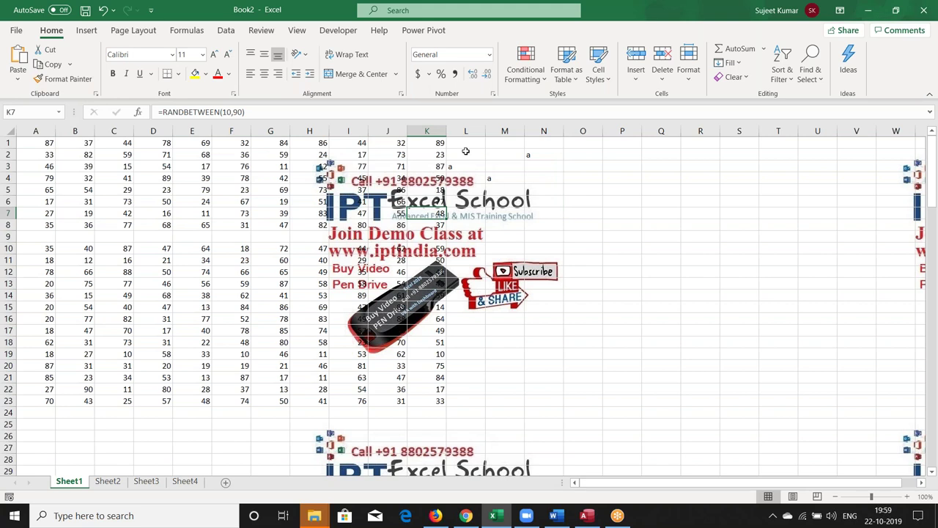
{"action": "left_click", "coordinate": [466, 151]}
{"action": "key", "text": "Down"}
{"action": "key", "text": "Down"}
{"action": "key", "text": "Right"}
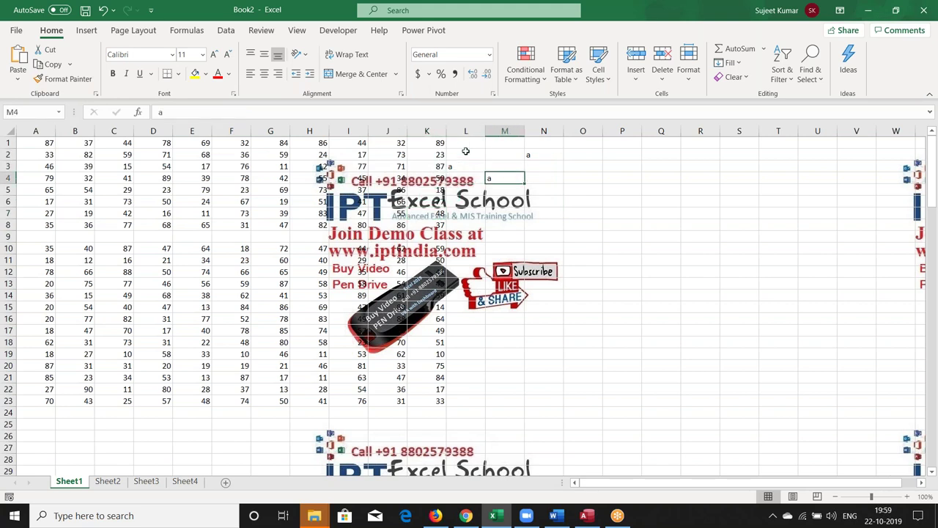
{"action": "key", "text": "Up"}
{"action": "key", "text": "Up"}
{"action": "key", "text": "Right"}
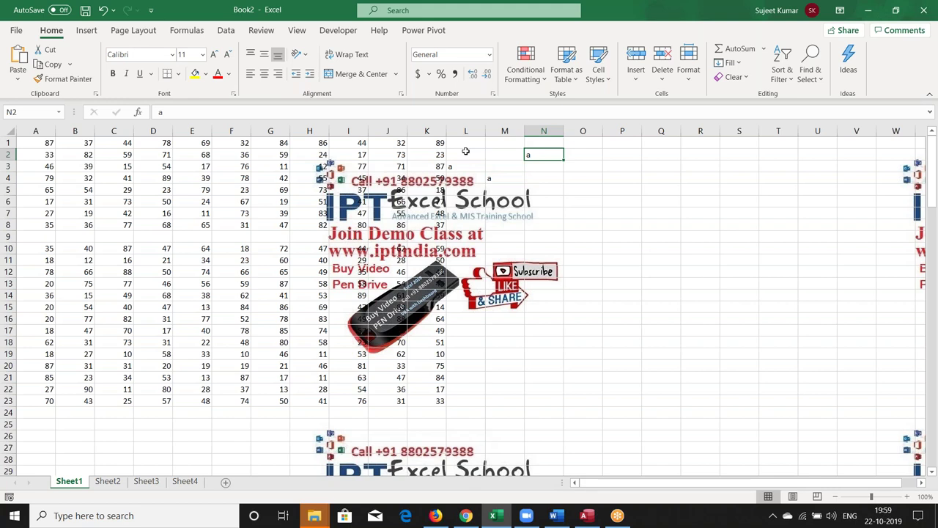
- Enter 25 in E9, then clear it so E9 is empty
{"action": "left_click", "coordinate": [204, 238]}
{"action": "type", "text": "25"}
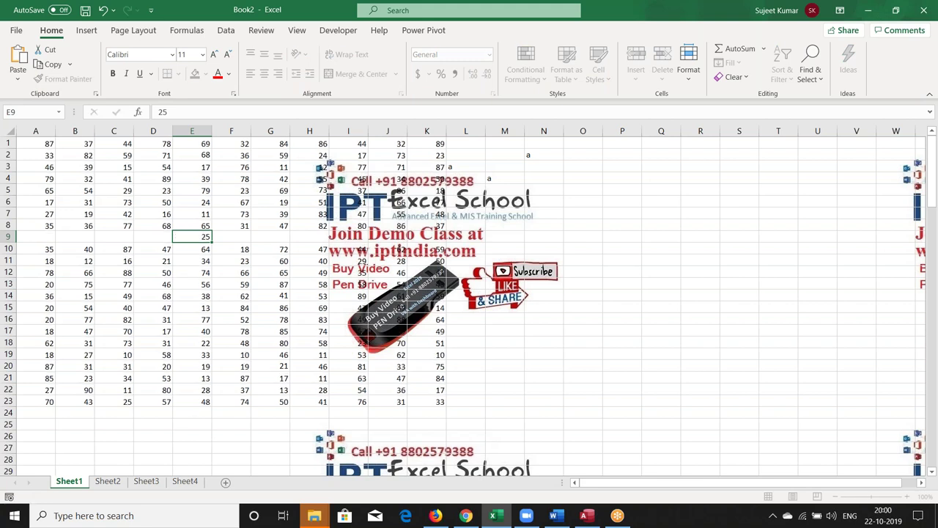
{"action": "left_click", "coordinate": [191, 274]}
{"action": "left_click_drag", "start_coordinate": [113, 143], "coordinate": [270, 248]}
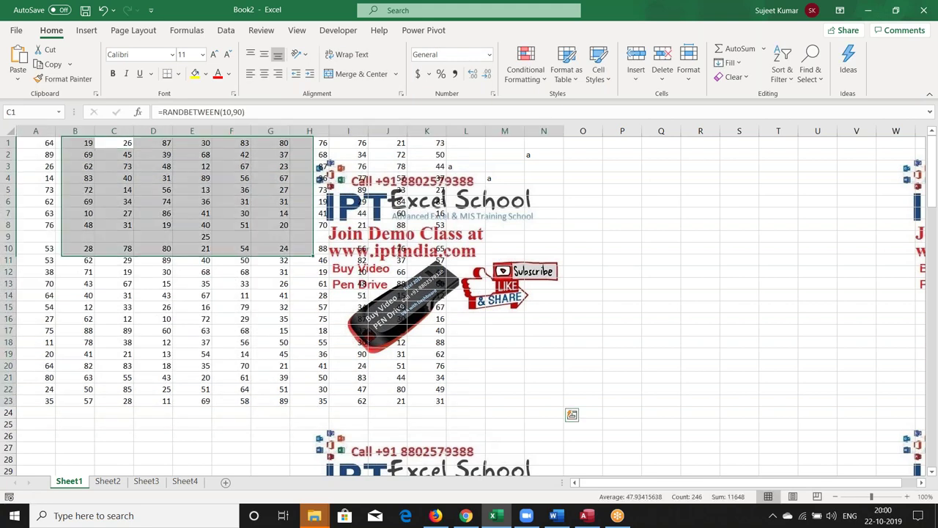
{"action": "left_click", "coordinate": [185, 234]}
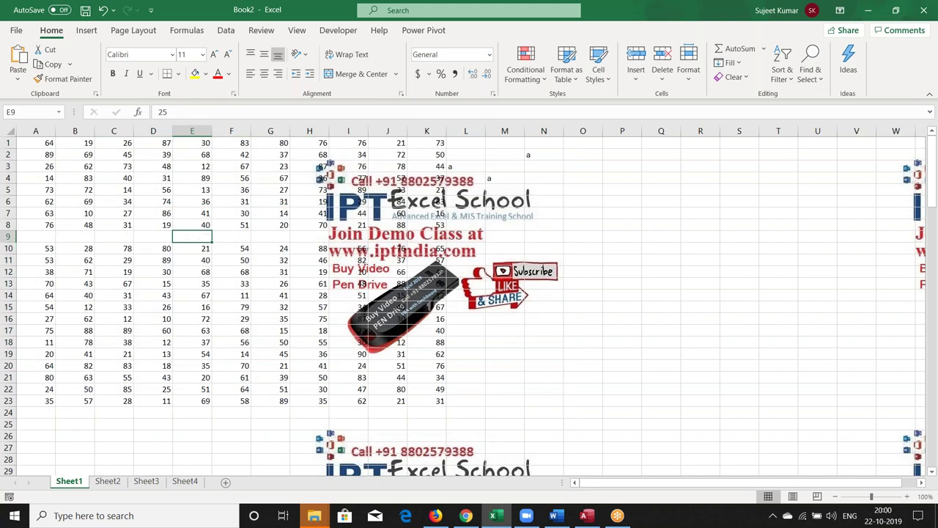
{"action": "key", "text": "F9"}
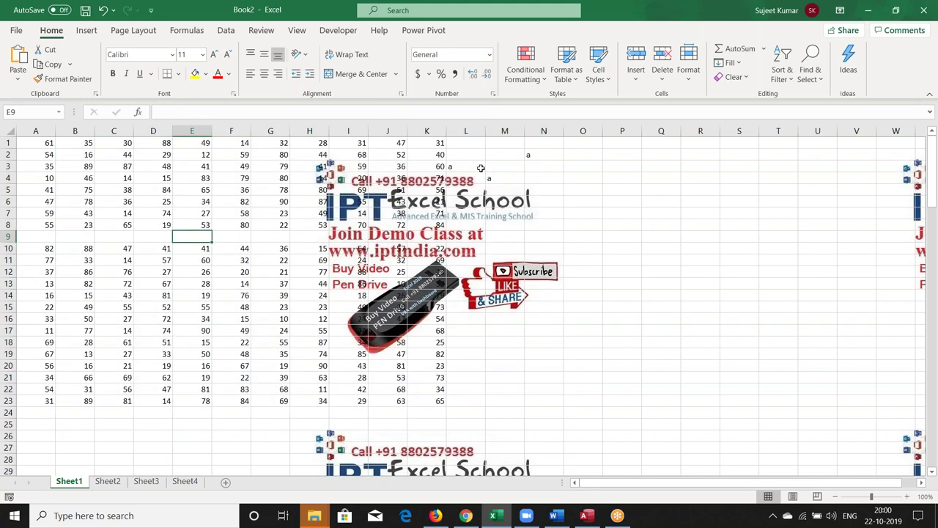
- Clear the letter a from cell L3
{"action": "left_click", "coordinate": [450, 166]}
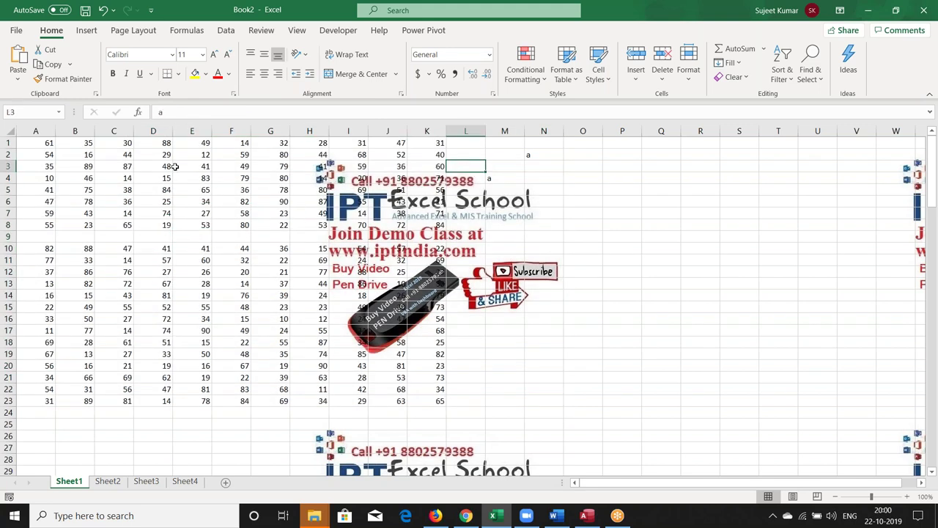
{"action": "key", "text": "Delete"}
{"action": "left_click", "coordinate": [77, 140]}
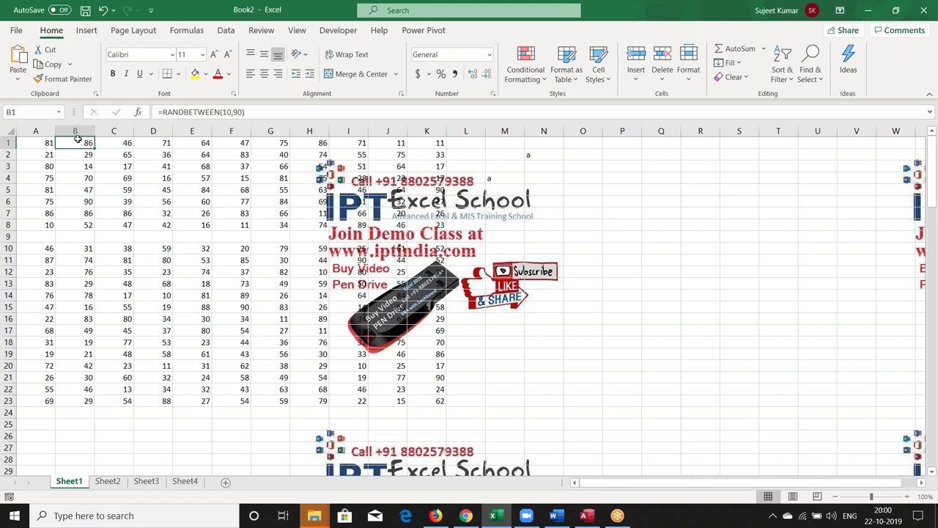
- Select the connected block around B1, then move into blank row 9 at A9
{"action": "key", "text": "ctrl+a"}
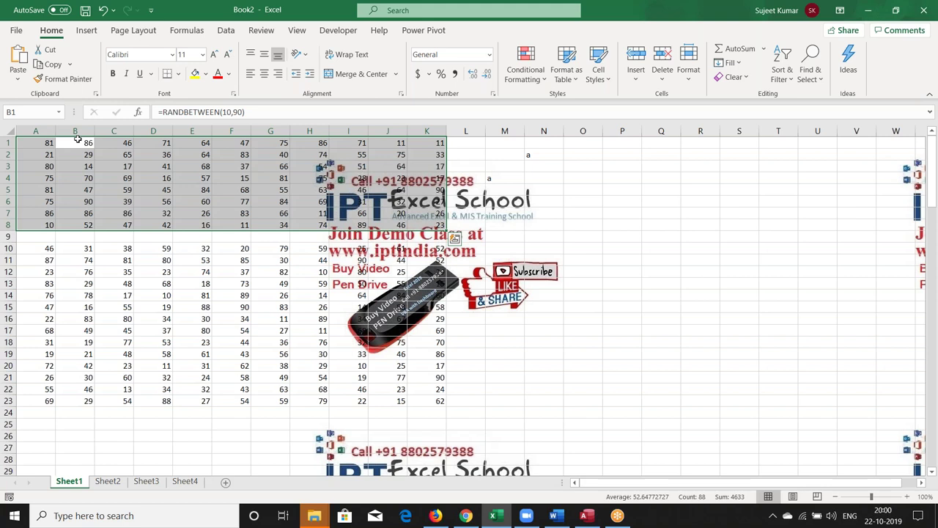
{"action": "key", "text": "Down"}
{"action": "key", "text": "Down"}
{"action": "key", "text": "Down"}
{"action": "key", "text": "Down"}
{"action": "key", "text": "Down"}
{"action": "key", "text": "Down"}
{"action": "key", "text": "Down"}
{"action": "key", "text": "Down"}
{"action": "key", "text": "Down"}
{"action": "key", "text": "Up"}
{"action": "key", "text": "Left"}
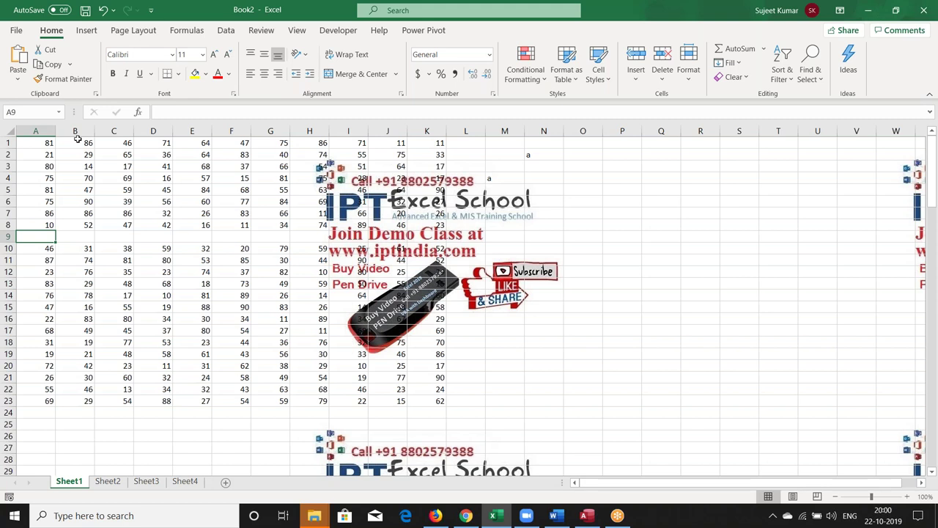
- Select the full table A1 through K23, then select the empty row 9
{"action": "left_click", "coordinate": [44, 143]}
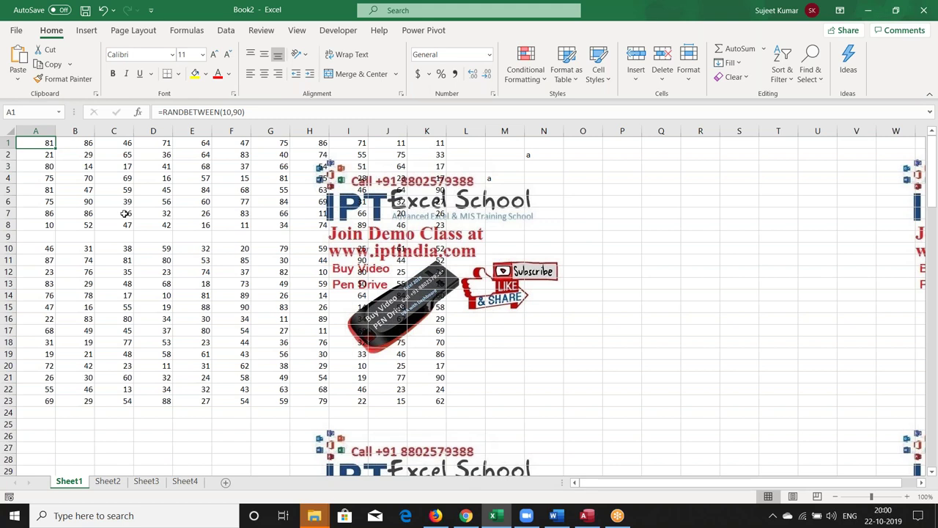
{"action": "left_click", "coordinate": [424, 401], "text": "shift"}
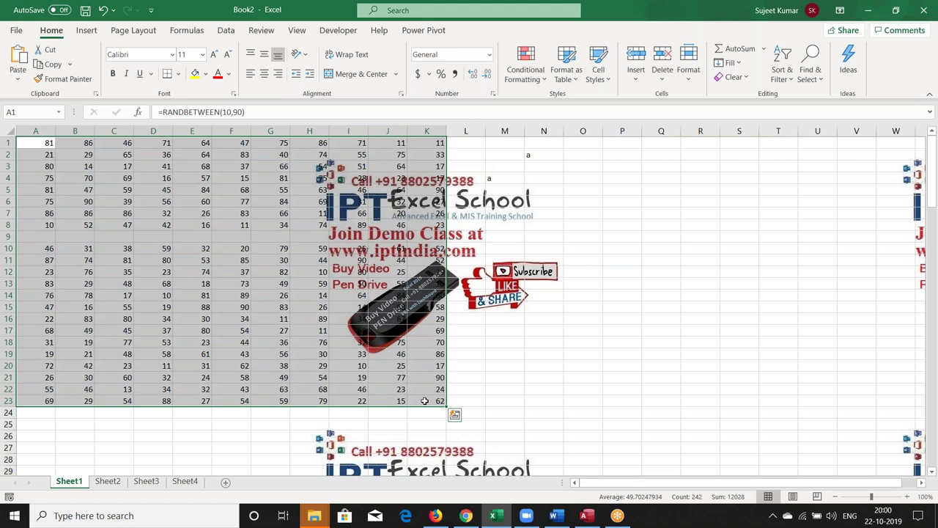
{"action": "left_click", "coordinate": [324, 376]}
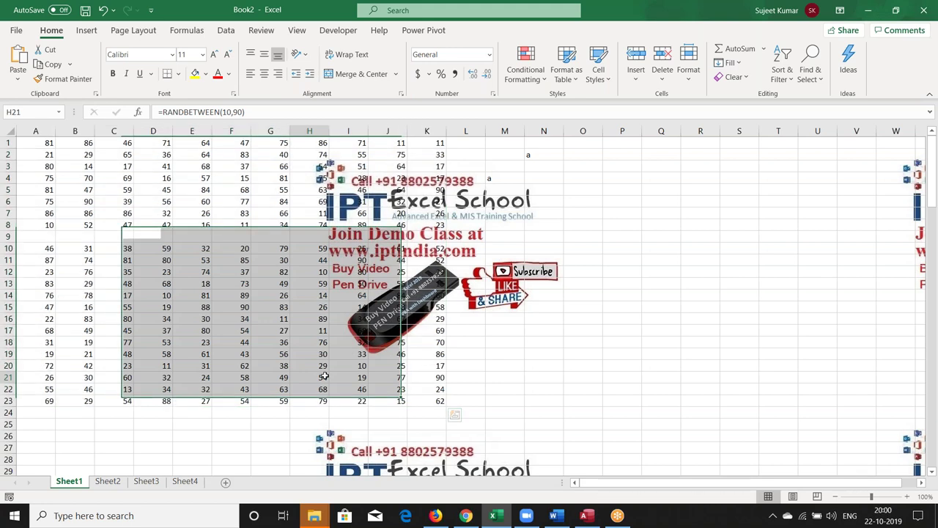
{"action": "left_click", "coordinate": [37, 146]}
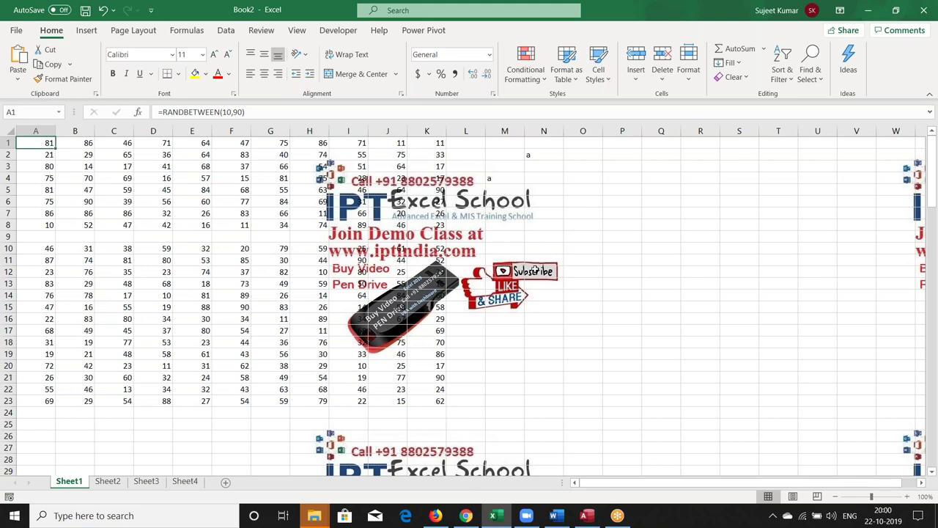
{"action": "left_click", "coordinate": [434, 398], "text": "shift"}
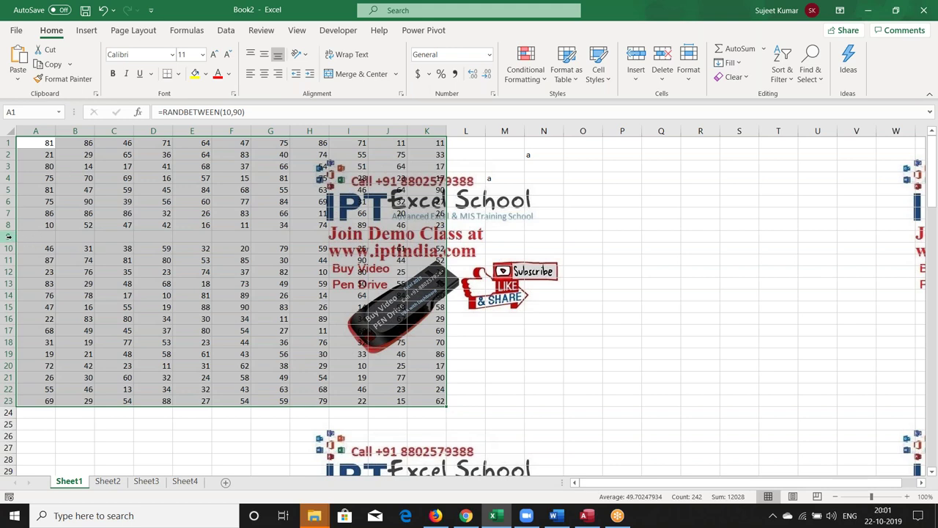
{"action": "left_click_drag", "start_coordinate": [8, 213], "coordinate": [8, 271]}
{"action": "left_click", "coordinate": [8, 236]}
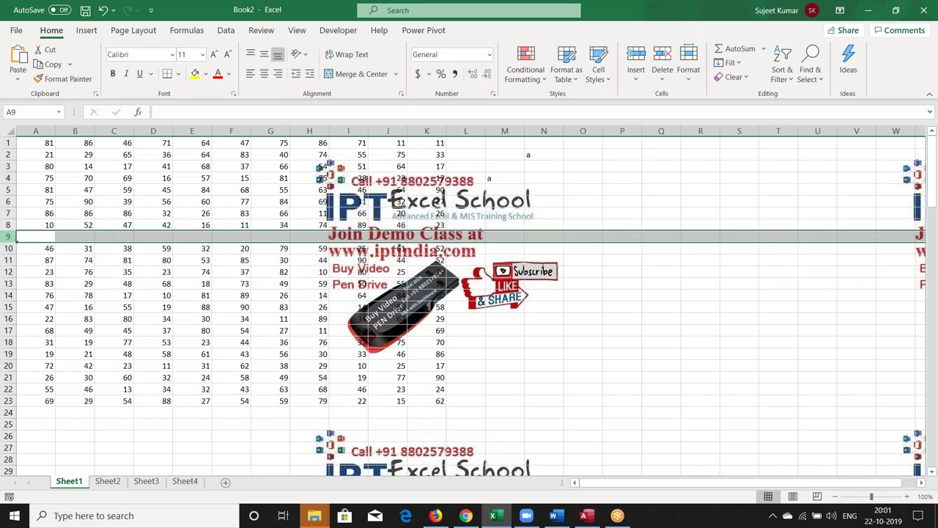
- Delete the empty row 9 and jump between the data block's edges with Ctrl+arrows
{"action": "key", "text": "ctrl+minus"}
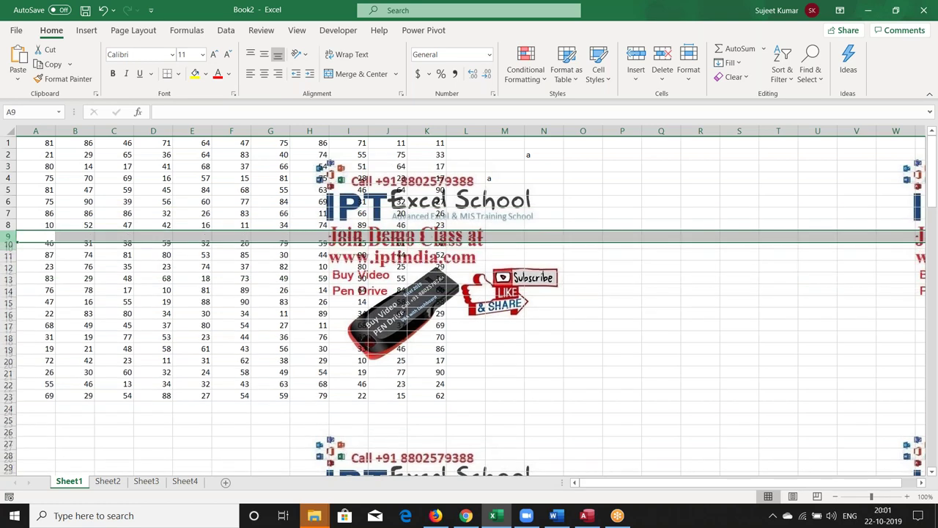
{"action": "key", "text": "ctrl+Home"}
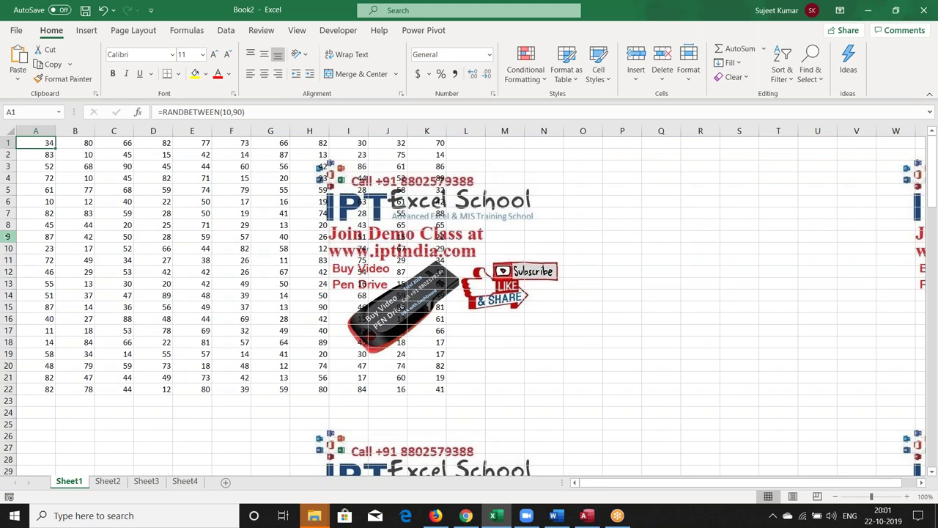
{"action": "key", "text": "ctrl+Down"}
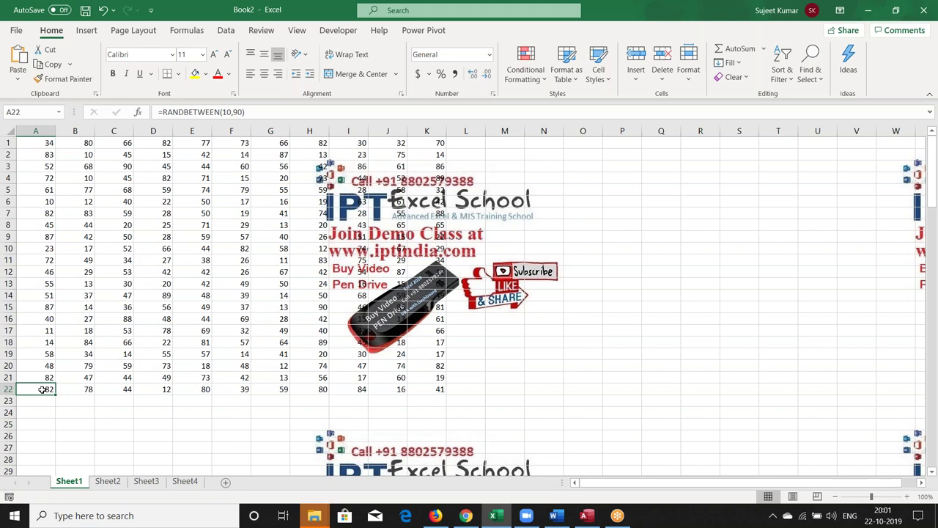
{"action": "key", "text": "ctrl+Up"}
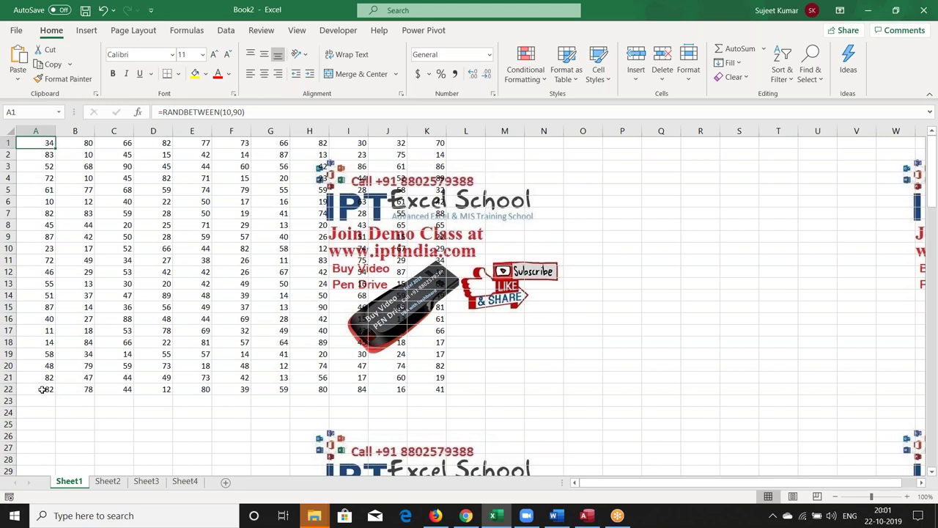
{"action": "key", "text": "ctrl+Right"}
{"action": "key", "text": "ctrl+Left"}
{"action": "key", "text": "ctrl+Down"}
{"action": "key", "text": "ctrl+Up"}
- Select the whole table A1:K22 using Ctrl+Shift+arrow keys
{"action": "key", "text": "ctrl+shift+Down"}
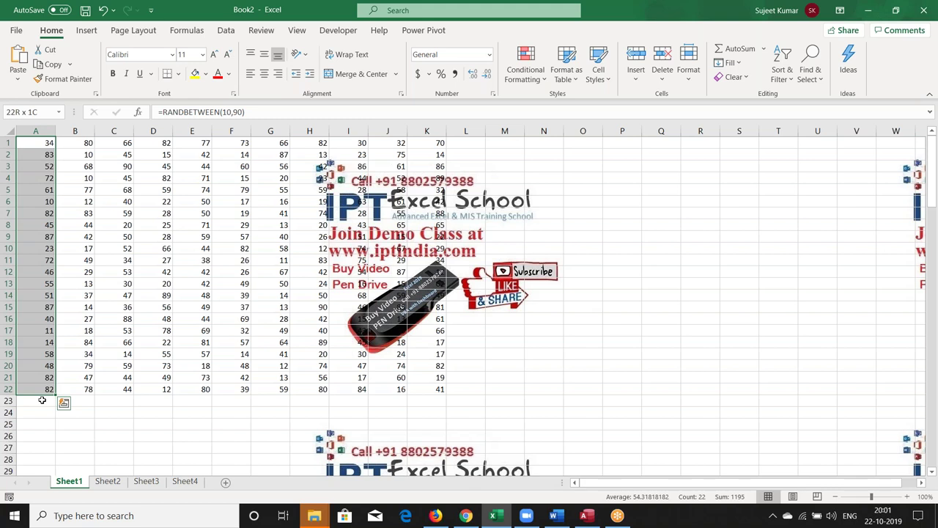
{"action": "key", "text": "ctrl+shift+Up"}
{"action": "key", "text": "ctrl+shift+Down"}
{"action": "key", "text": "ctrl+shift+Up"}
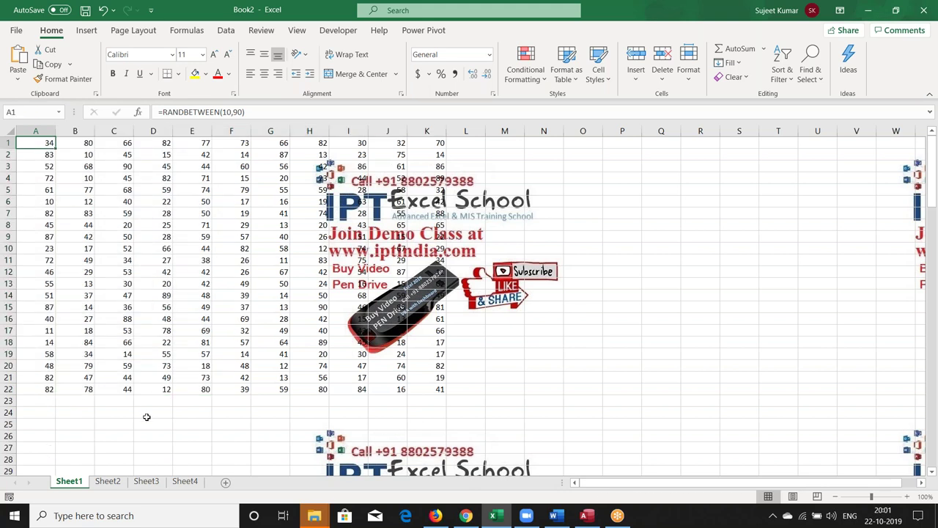
{"action": "key", "text": "ctrl+shift+Right"}
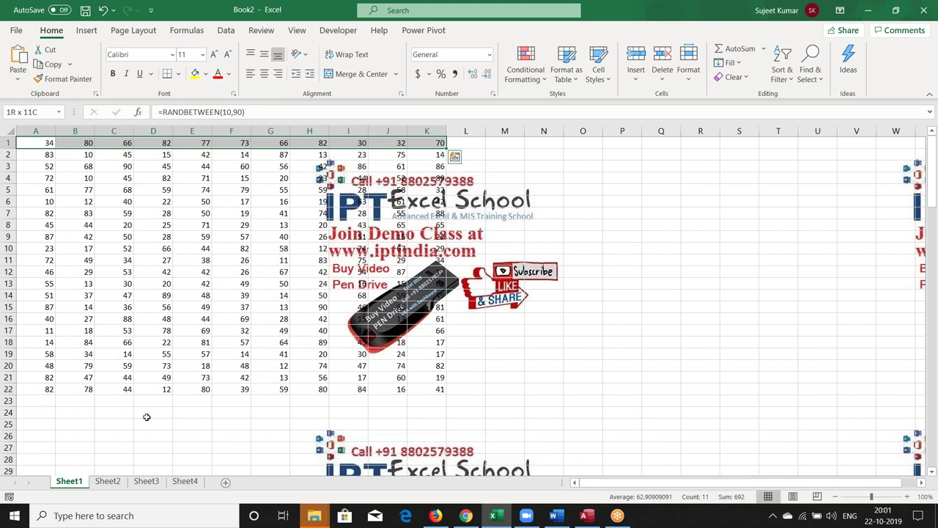
{"action": "key", "text": "ctrl+shift+Down"}
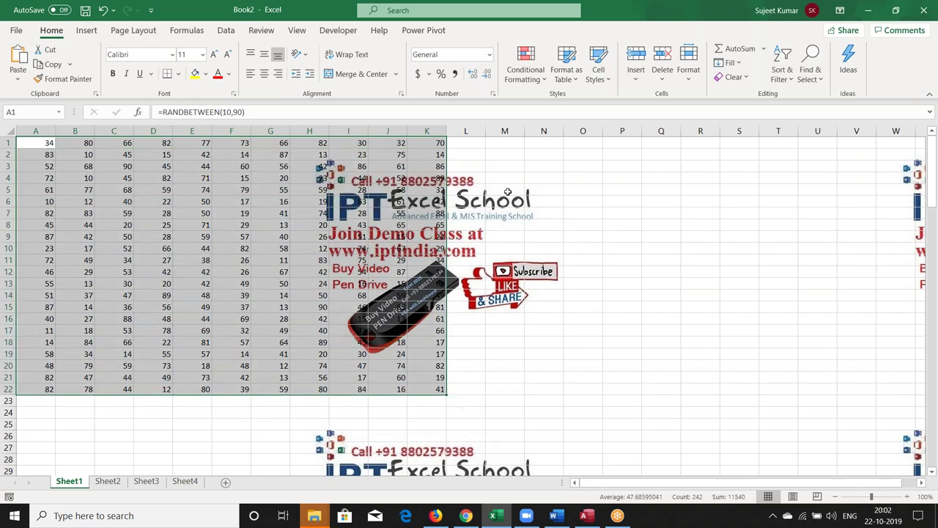
{"action": "left_click", "coordinate": [467, 157]}
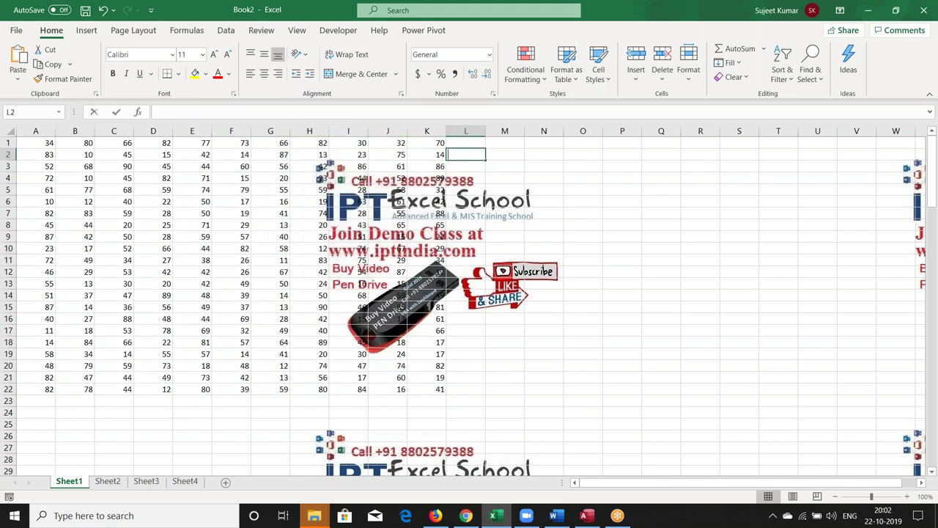
{"action": "type", "text": "a"}
{"action": "key", "text": "Return"}
{"action": "key", "text": "F9"}
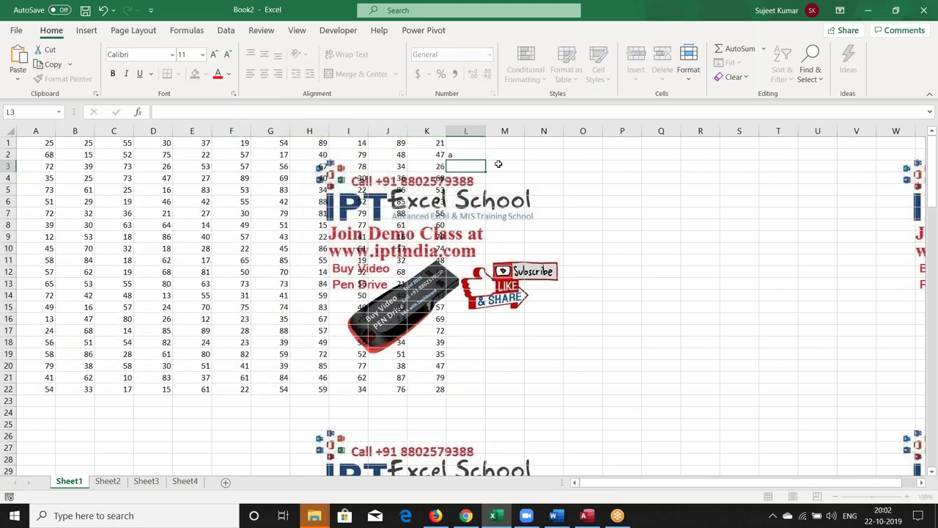
{"action": "left_click", "coordinate": [498, 165]}
{"action": "type", "text": "a"}
{"action": "left_click", "coordinate": [540, 153]}
{"action": "type", "text": "a"}
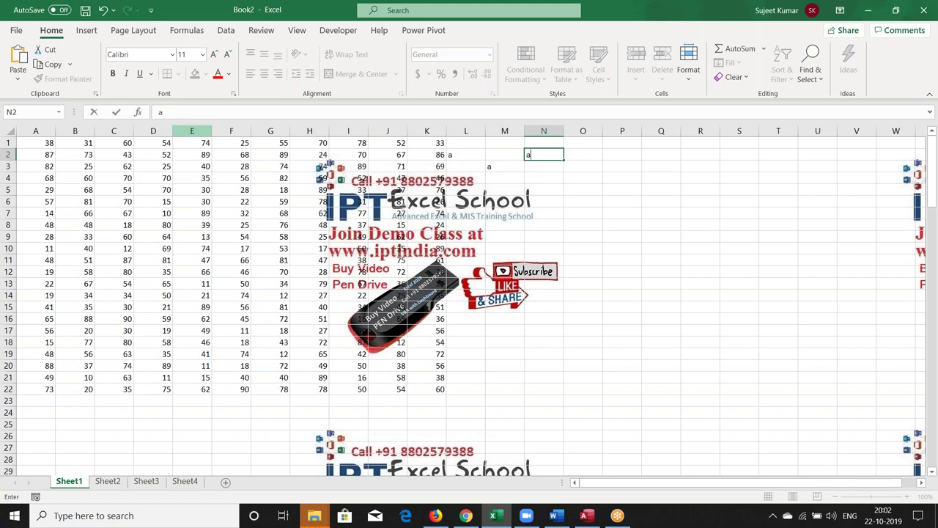
{"action": "left_click_drag", "start_coordinate": [426, 143], "coordinate": [426, 389]}
{"action": "left_click_drag", "start_coordinate": [231, 143], "coordinate": [231, 389]}
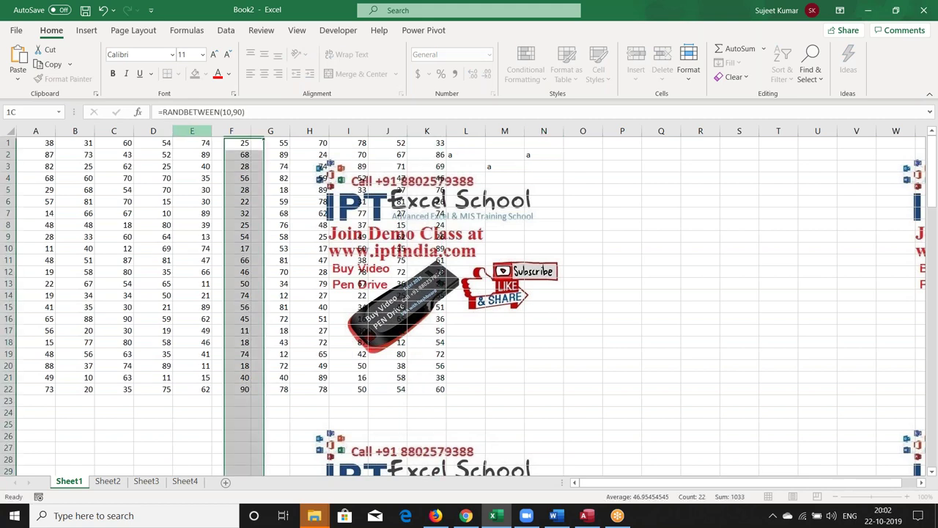
{"action": "left_click", "coordinate": [50, 143]}
{"action": "key", "text": "ctrl+a"}
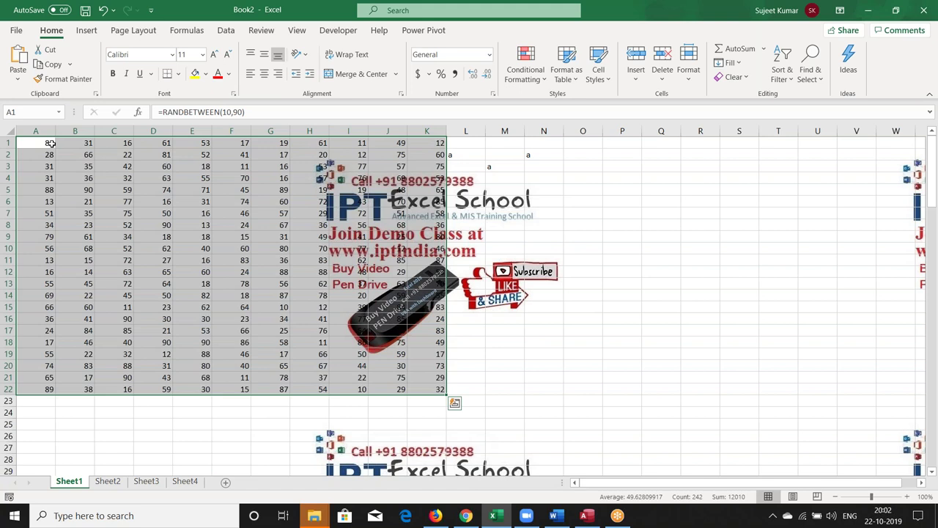
{"action": "mouse_move", "coordinate": [470, 142]}
{"action": "left_mouse_down"}
{"action": "mouse_move", "coordinate": [205, 284]}
{"action": "mouse_move", "coordinate": [598, 204]}
{"action": "left_mouse_up"}
{"action": "key", "text": "Delete"}
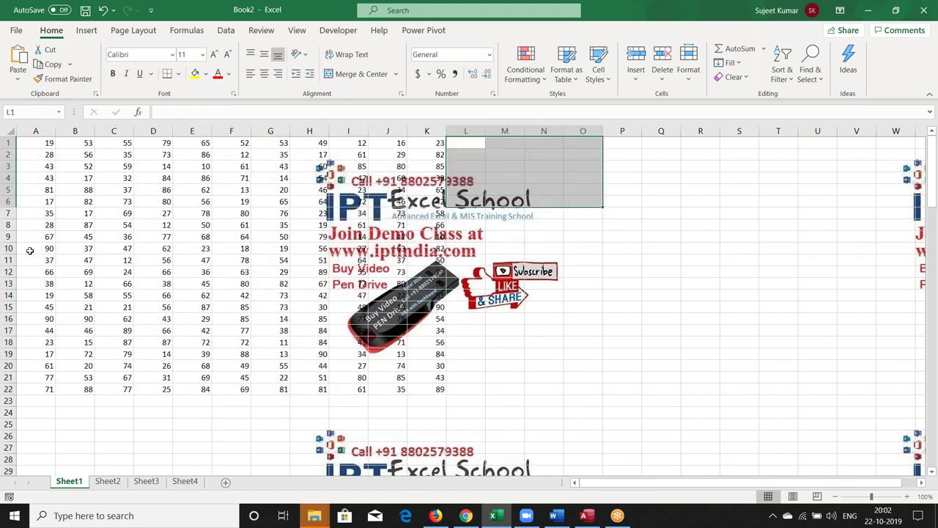
{"action": "left_click", "coordinate": [46, 238]}
{"action": "key", "text": "Delete"}
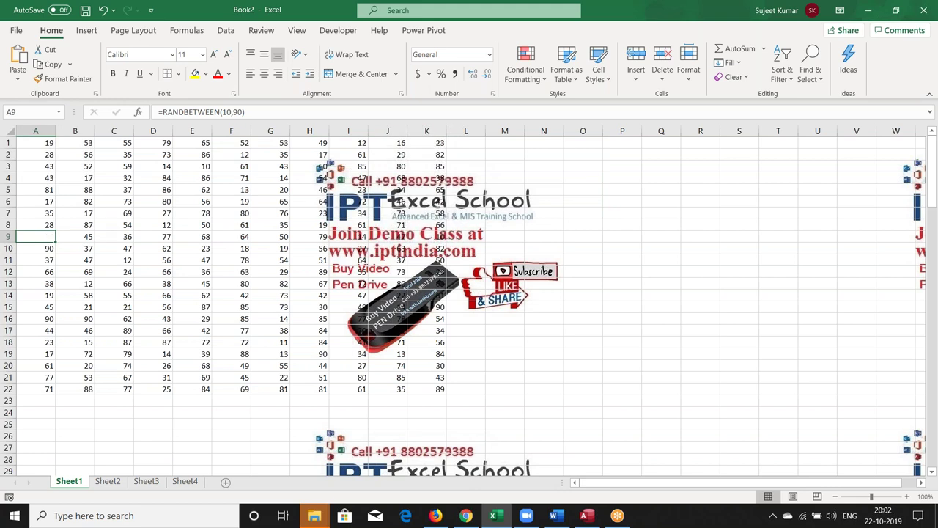
{"action": "left_click", "coordinate": [47, 141]}
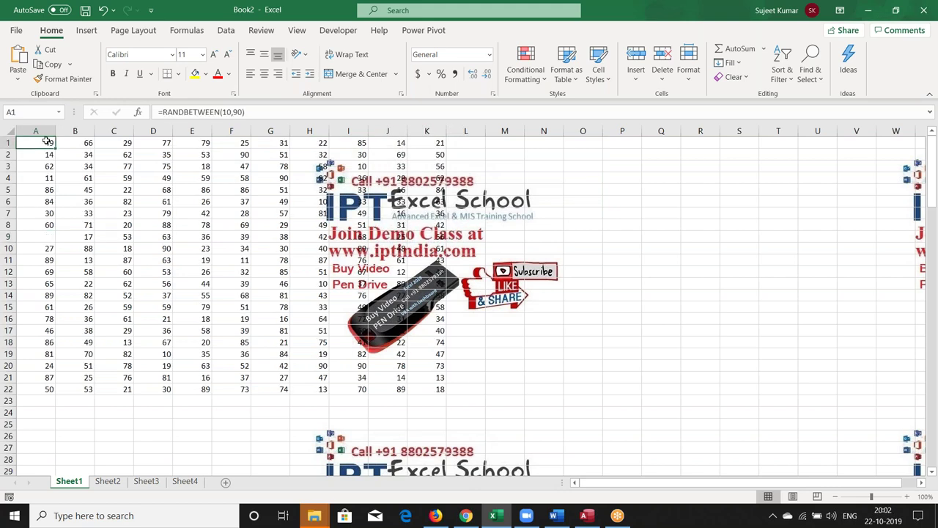
{"action": "key", "text": "Down"}
{"action": "key", "text": "Down"}
{"action": "key", "text": "Down"}
{"action": "key", "text": "Down"}
{"action": "key", "text": "Down"}
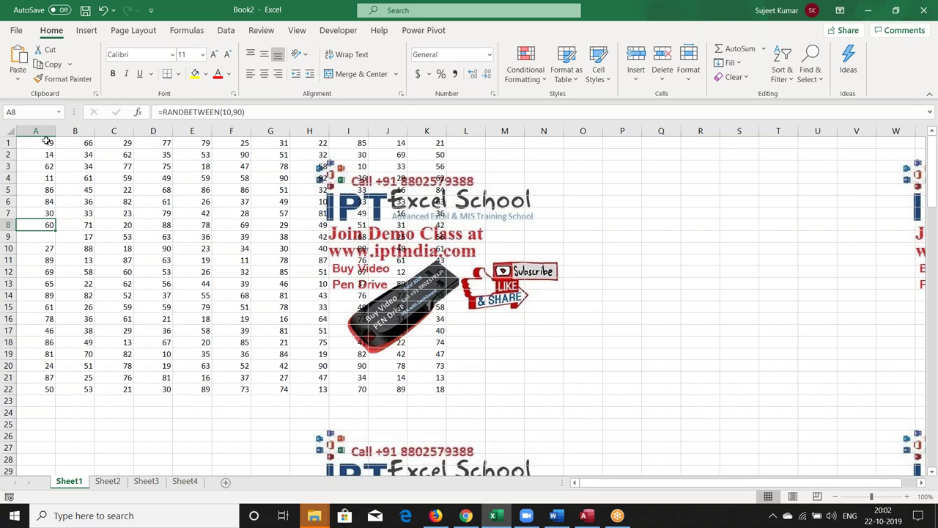
{"action": "left_click", "coordinate": [46, 141]}
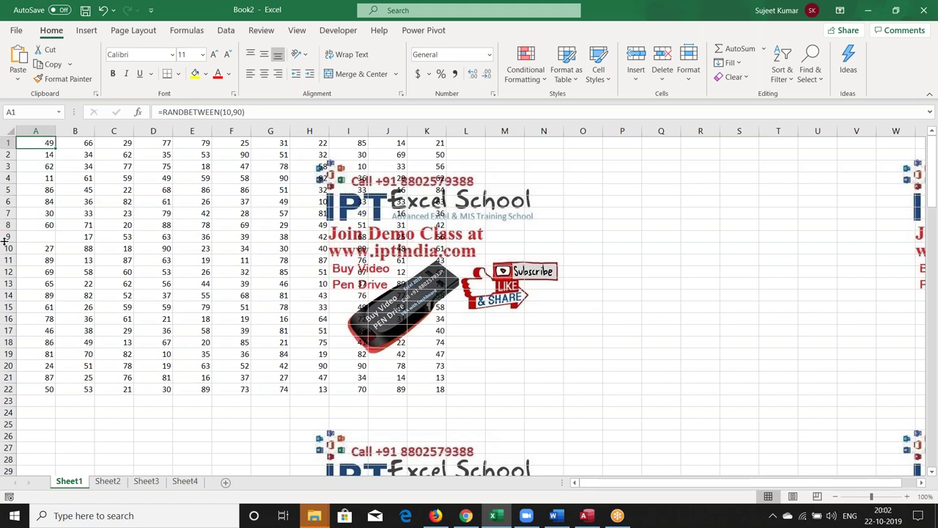
{"action": "key", "text": "ctrl+Down"}
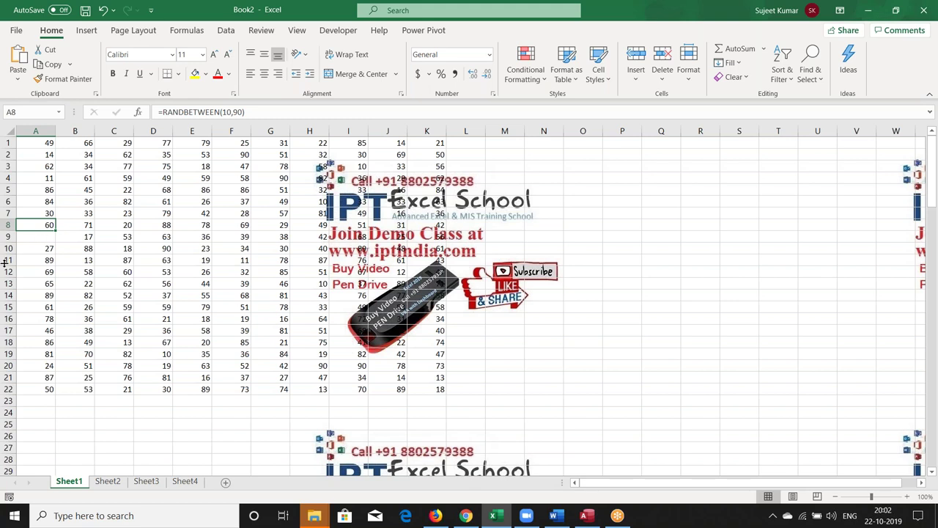
{"action": "key", "text": "ctrl+Down"}
{"action": "key", "text": "ctrl+Down"}
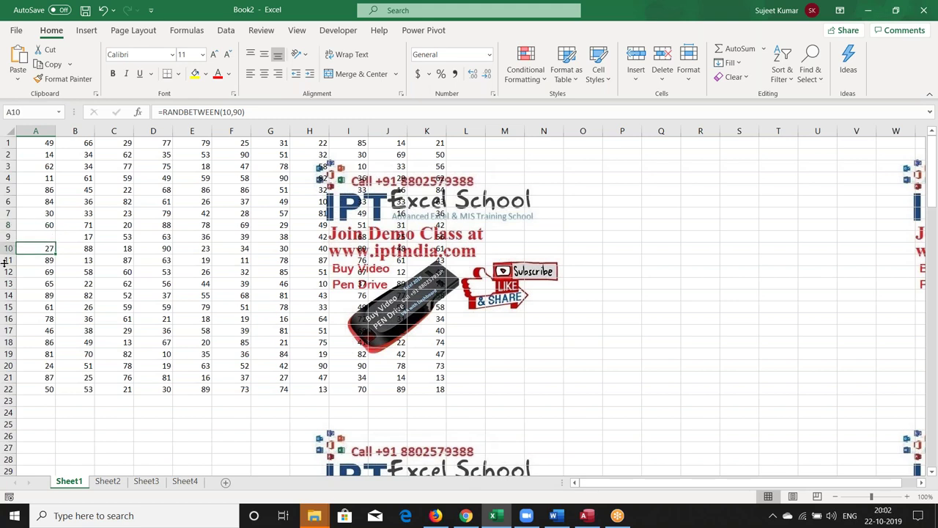
{"action": "key", "text": "ctrl+Up"}
{"action": "key", "text": "ctrl+Down"}
{"action": "key", "text": "ctrl+Home"}
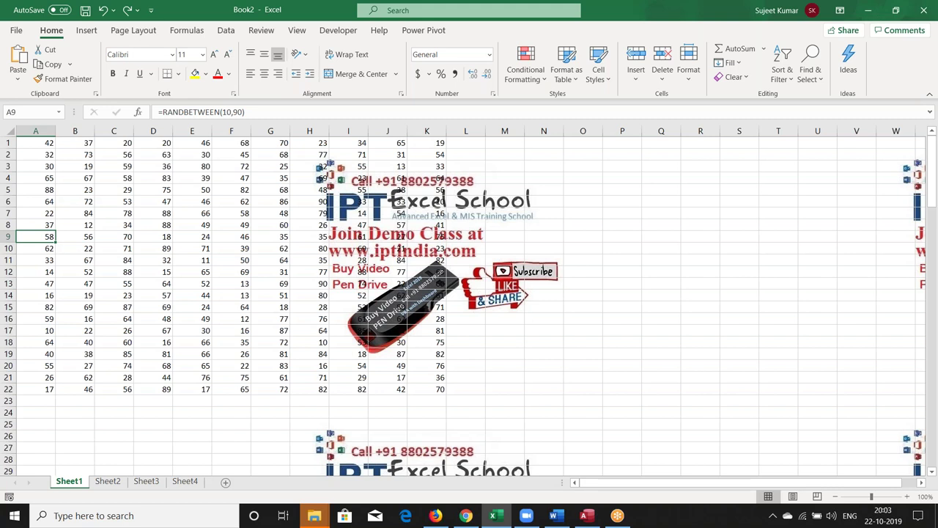
{"action": "left_click_drag", "start_coordinate": [45, 143], "coordinate": [214, 283]}
- Select column A's filled cells from A1 down to A22
{"action": "key", "text": "ctrl+shift+Down"}
{"action": "key", "text": "shift+Left"}
{"action": "key", "text": "shift+Left"}
{"action": "key", "text": "shift+Left"}
{"action": "key", "text": "shift+Left"}
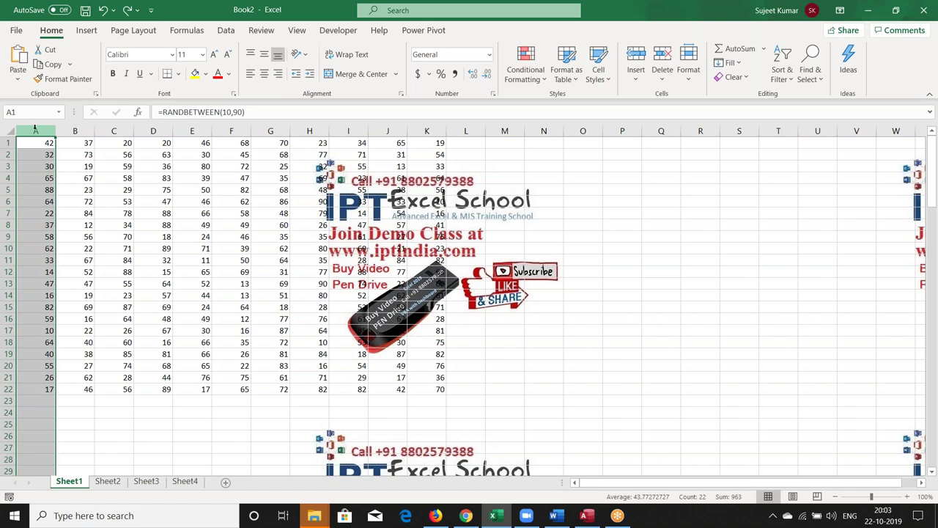
{"action": "left_click_drag", "start_coordinate": [80, 166], "coordinate": [80, 269]}
- Select A1 and add C1, E1, G1, J1, H5, F6 and D8 to the selection
{"action": "left_click", "coordinate": [82, 166]}
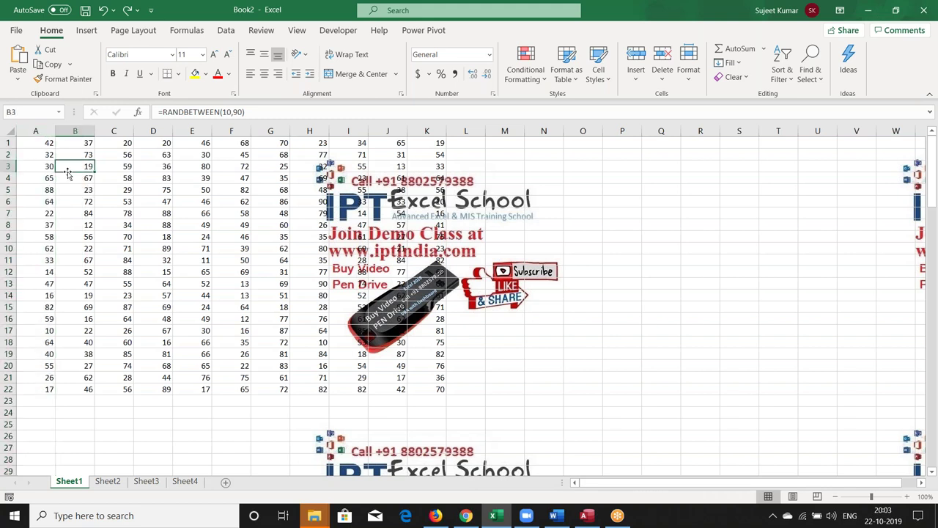
{"action": "left_click", "coordinate": [39, 144]}
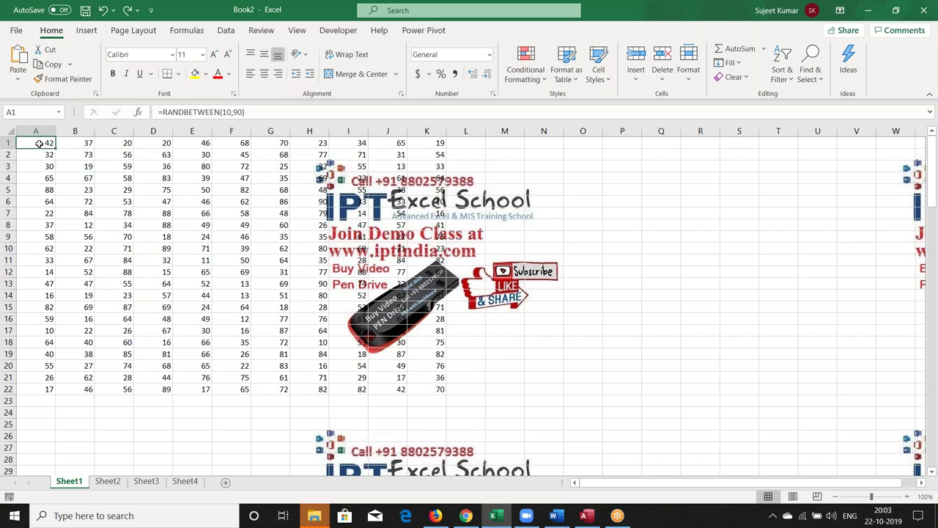
{"action": "left_click", "coordinate": [119, 144], "text": "ctrl"}
{"action": "left_click", "coordinate": [206, 146], "text": "ctrl"}
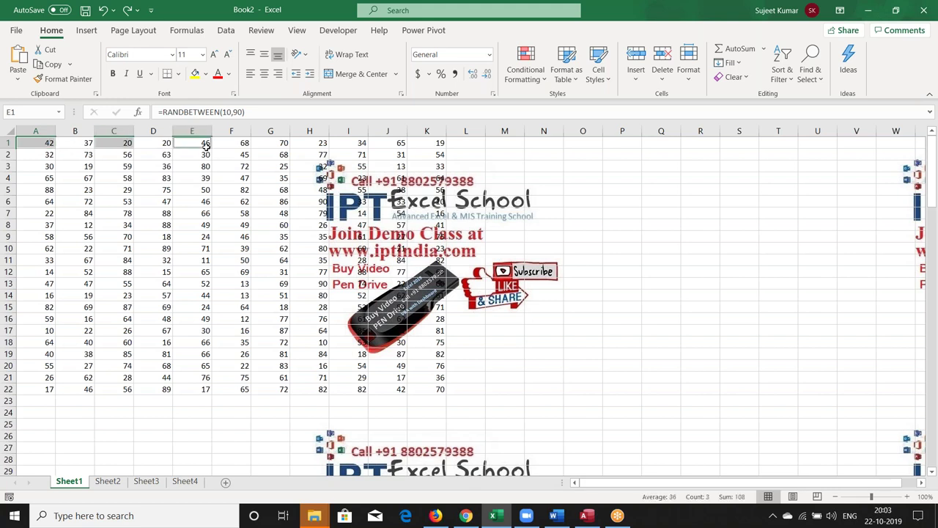
{"action": "left_click", "coordinate": [285, 145], "text": "ctrl"}
{"action": "left_click", "coordinate": [379, 141], "text": "ctrl"}
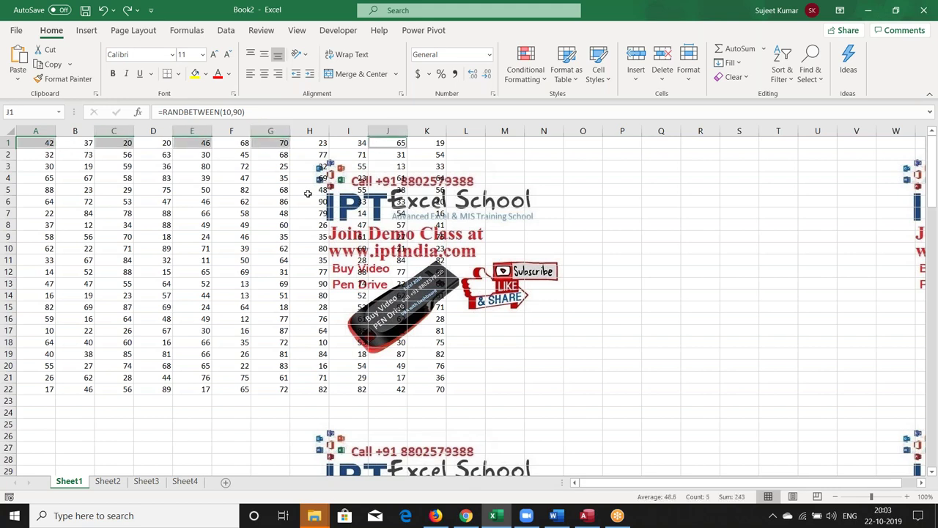
{"action": "left_click", "coordinate": [308, 192], "text": "ctrl"}
{"action": "left_click", "coordinate": [233, 201], "text": "ctrl"}
{"action": "left_click", "coordinate": [151, 224], "text": "ctrl"}
- Add D11, F13, F11, G8, H10, F15, C15, B11, A7, B5 and D4 to the selection
{"action": "left_click", "coordinate": [145, 261], "text": "ctrl"}
{"action": "left_click", "coordinate": [226, 281], "text": "ctrl"}
{"action": "left_click", "coordinate": [247, 262], "text": "ctrl"}
{"action": "left_click", "coordinate": [285, 226], "text": "ctrl"}
{"action": "left_click", "coordinate": [309, 248], "text": "ctrl"}
{"action": "left_click", "coordinate": [247, 307], "text": "ctrl"}
{"action": "left_click", "coordinate": [113, 307], "text": "ctrl"}
{"action": "left_click", "coordinate": [84, 258], "text": "ctrl"}
{"action": "left_click", "coordinate": [45, 211], "text": "ctrl"}
{"action": "left_click", "coordinate": [89, 189], "text": "ctrl"}
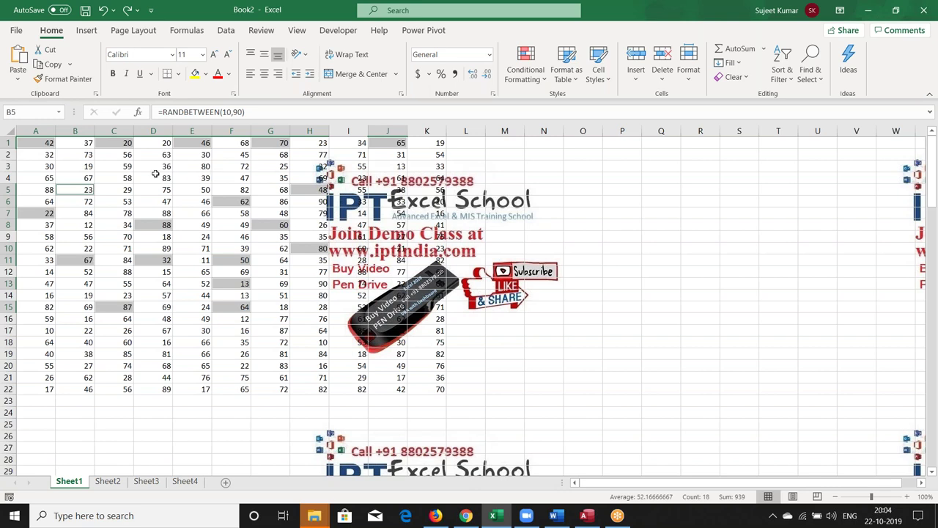
{"action": "left_click", "coordinate": [146, 172], "text": "ctrl"}
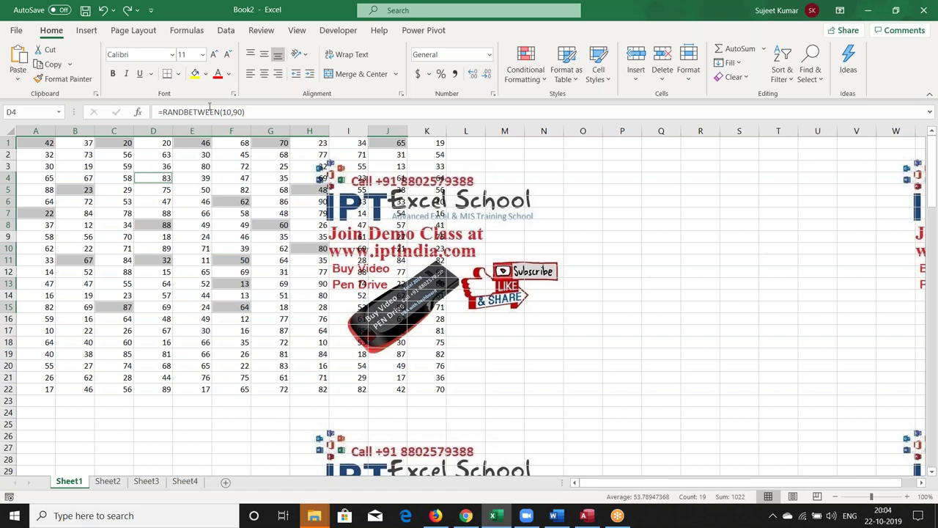
{"action": "left_click", "coordinate": [195, 75]}
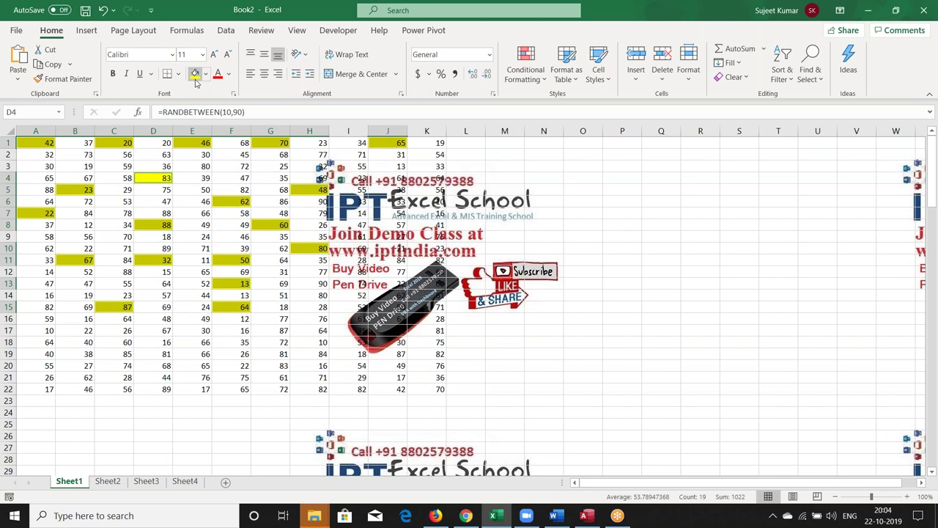
{"action": "key", "text": "ctrl+z"}
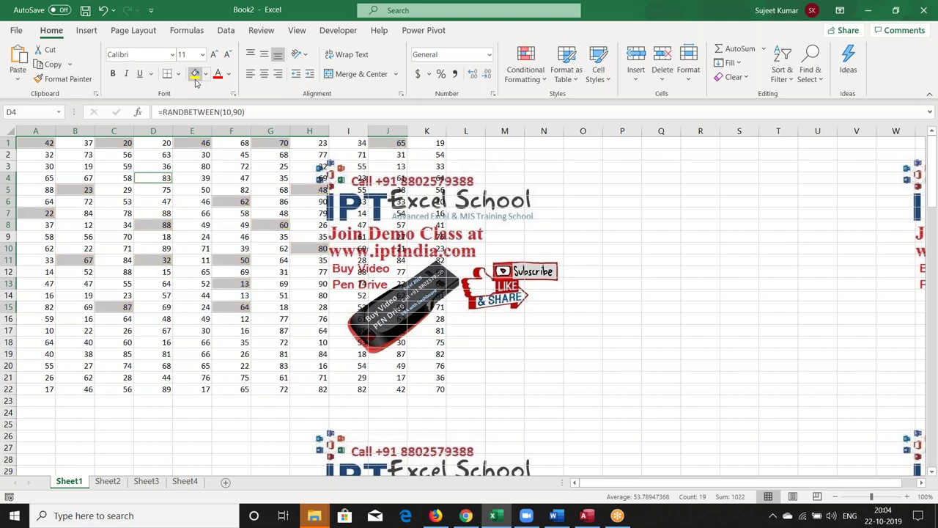
{"action": "left_click", "coordinate": [176, 166]}
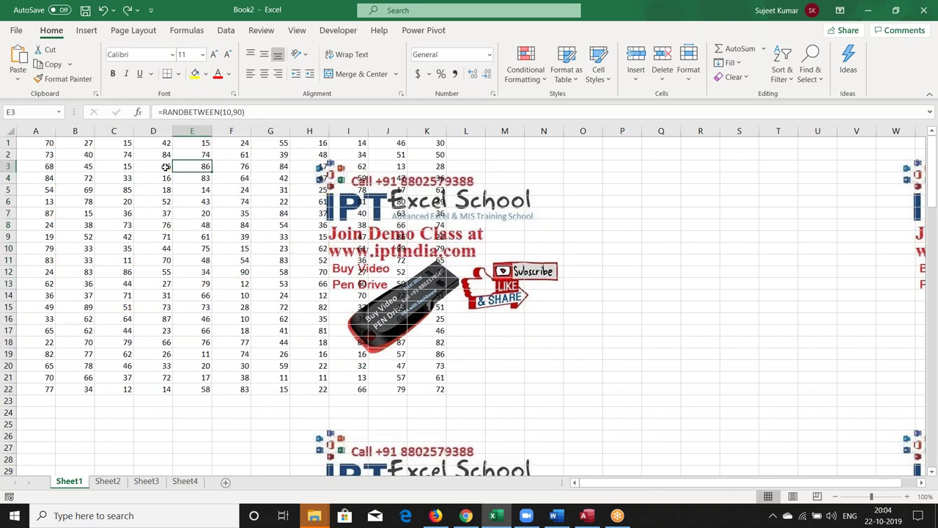
{"action": "left_click_drag", "start_coordinate": [33, 144], "coordinate": [99, 140]}
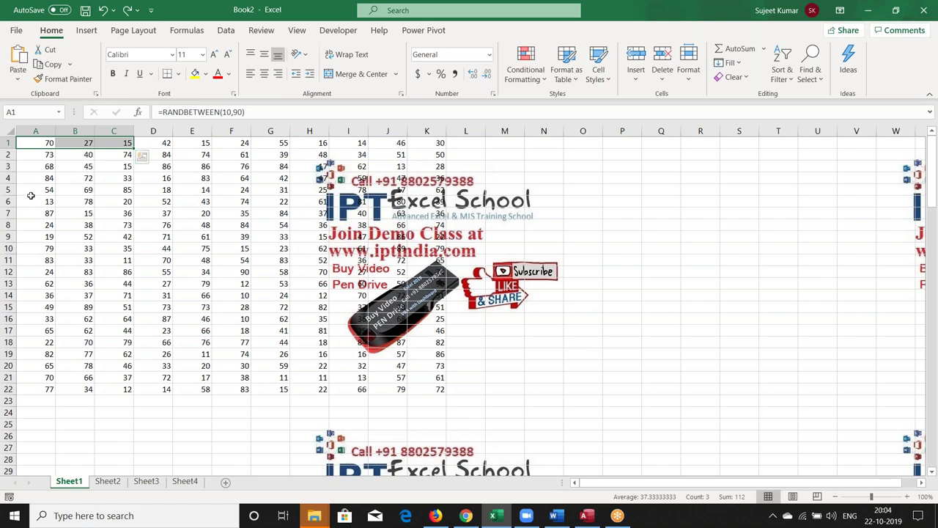
{"action": "mouse_move", "coordinate": [35, 201]}
{"action": "left_mouse_down", "text": "ctrl"}
{"action": "mouse_move", "coordinate": [98, 192]}
{"action": "mouse_move", "coordinate": [115, 201]}
{"action": "left_mouse_up", "text": "ctrl"}
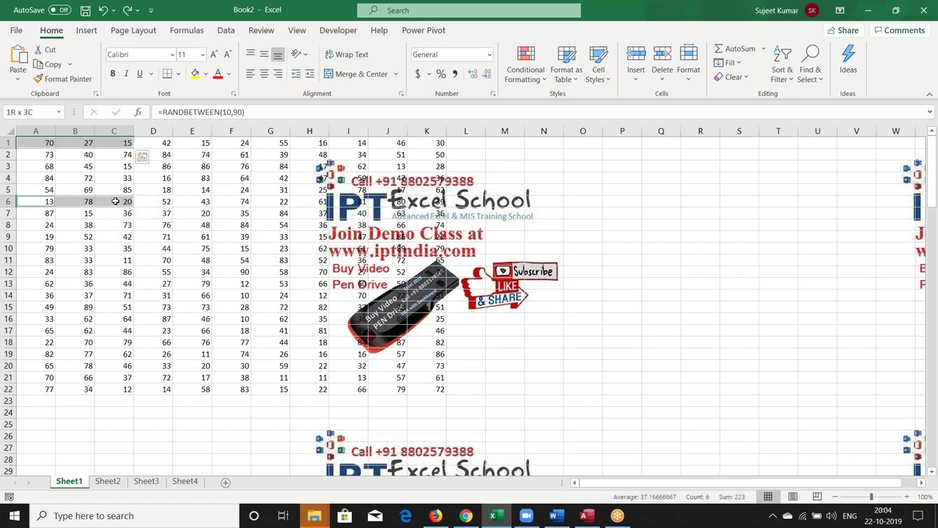
{"action": "left_click", "coordinate": [139, 170]}
{"action": "left_click_drag", "start_coordinate": [44, 143], "coordinate": [78, 142]}
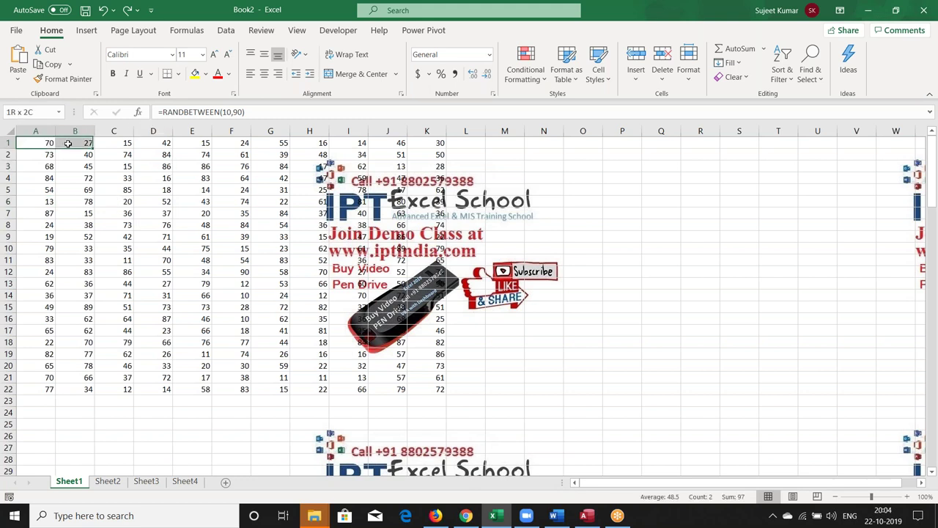
{"action": "left_click", "coordinate": [158, 167], "text": "shift"}
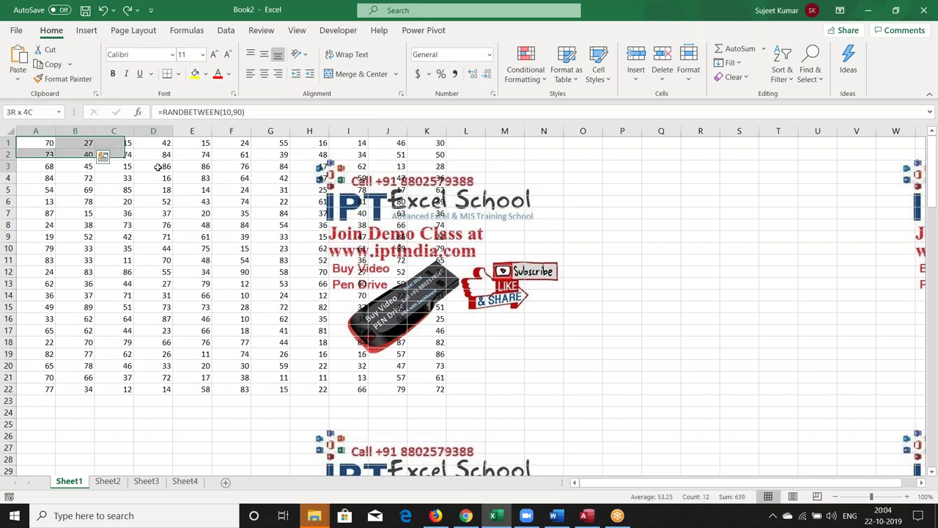
{"action": "left_click", "coordinate": [54, 138]}
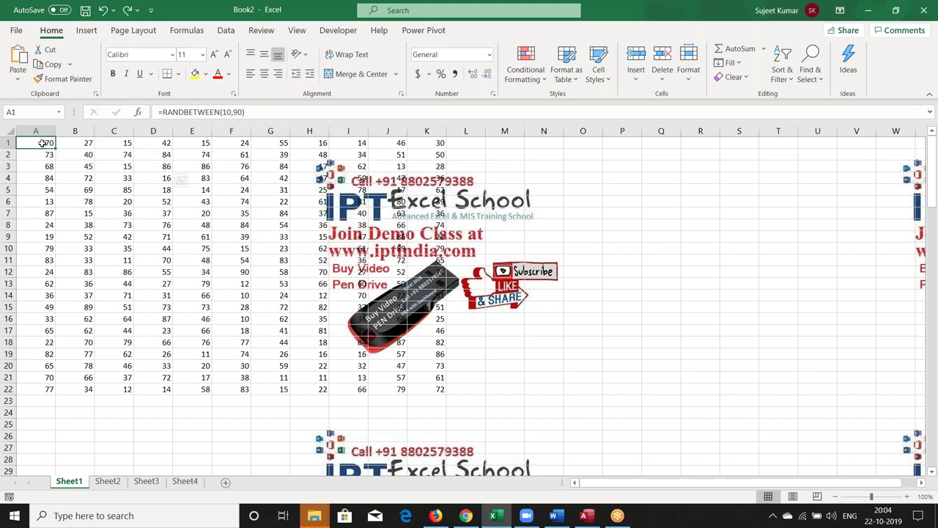
{"action": "mouse_move", "coordinate": [44, 142]}
{"action": "left_mouse_down"}
{"action": "mouse_move", "coordinate": [79, 143]}
{"action": "mouse_move", "coordinate": [233, 190]}
{"action": "left_mouse_up"}
{"action": "key", "text": "ctrl+c"}
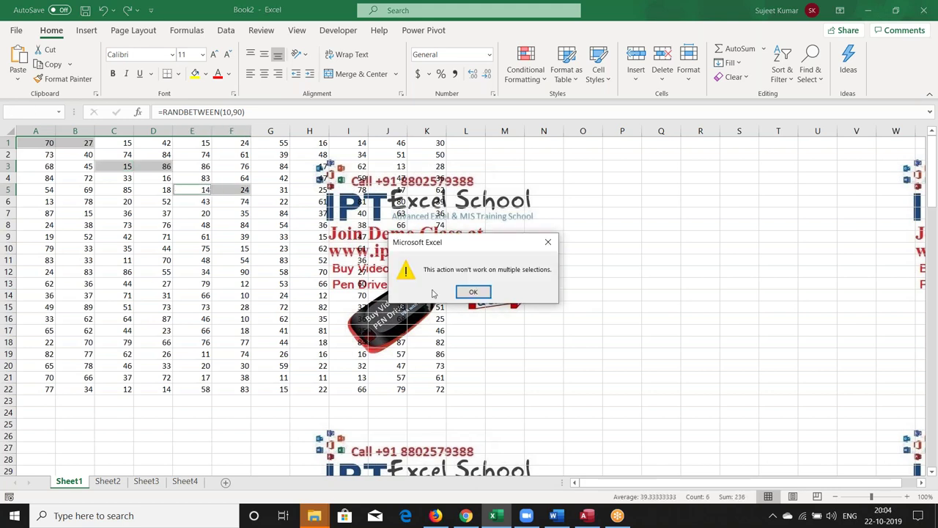
{"action": "left_click", "coordinate": [472, 292]}
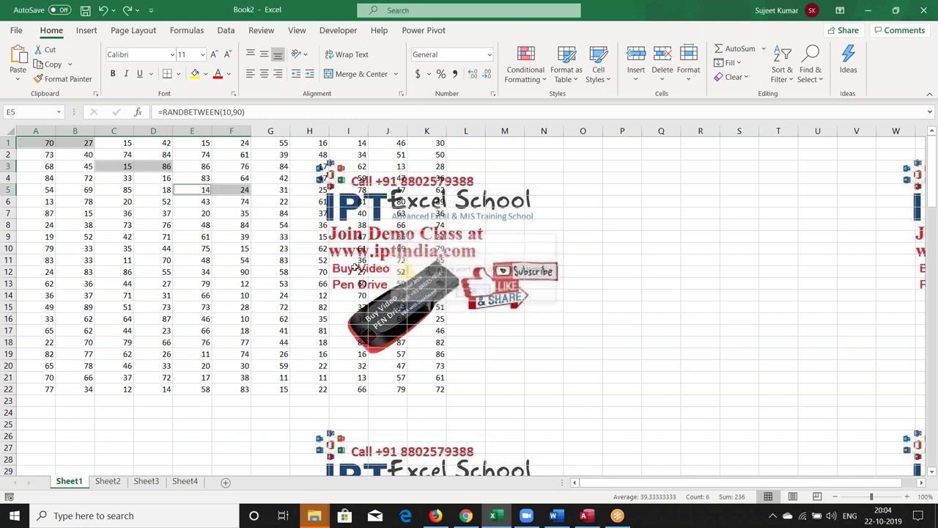
- Select A1:C1, A5:C5, A9:C9, A13:C13 and A17:C17 together and copy them
{"action": "left_click", "coordinate": [140, 234]}
{"action": "left_click_drag", "start_coordinate": [37, 143], "coordinate": [117, 143]}
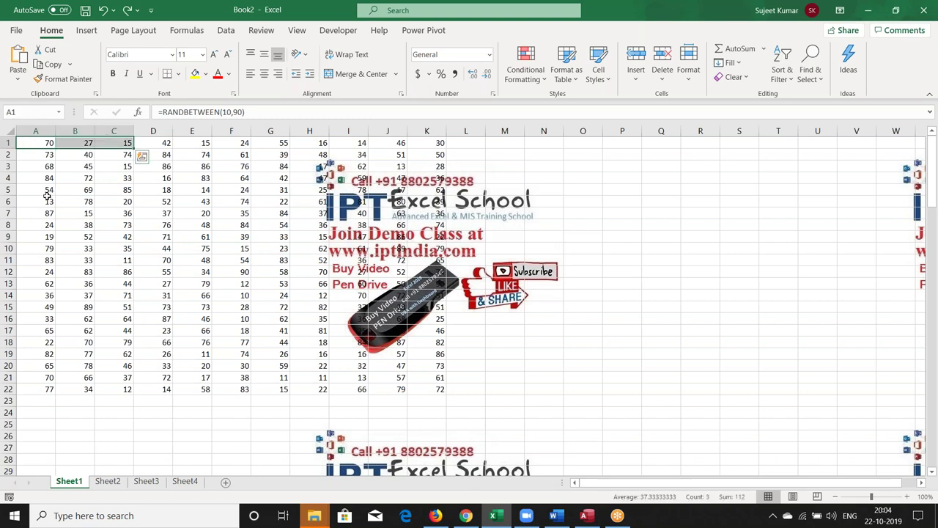
{"action": "mouse_move", "coordinate": [37, 199]}
{"action": "left_mouse_down"}
{"action": "mouse_move", "coordinate": [73, 144]}
{"action": "mouse_move", "coordinate": [112, 142]}
{"action": "left_mouse_up"}
{"action": "left_click", "coordinate": [42, 145]}
{"action": "left_click_drag", "start_coordinate": [45, 187], "coordinate": [113, 189], "text": "ctrl"}
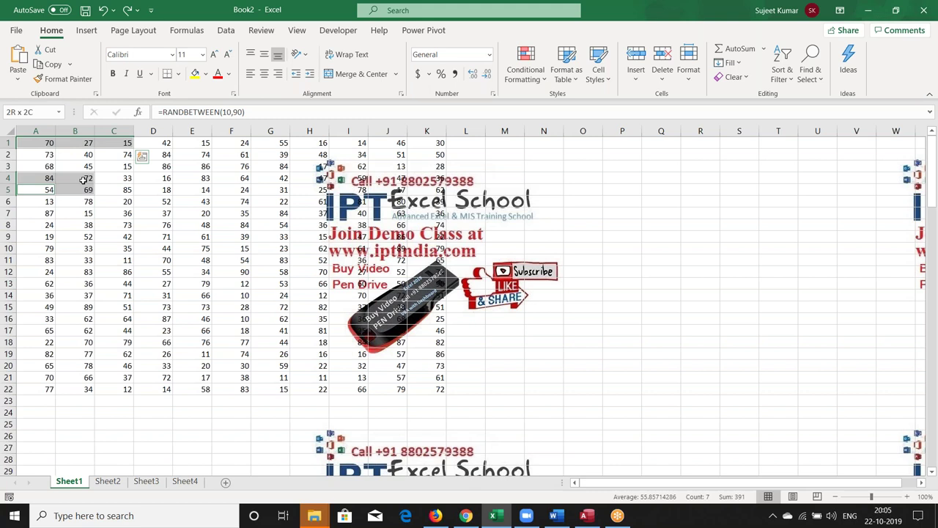
{"action": "left_click_drag", "start_coordinate": [43, 236], "coordinate": [110, 236], "text": "ctrl"}
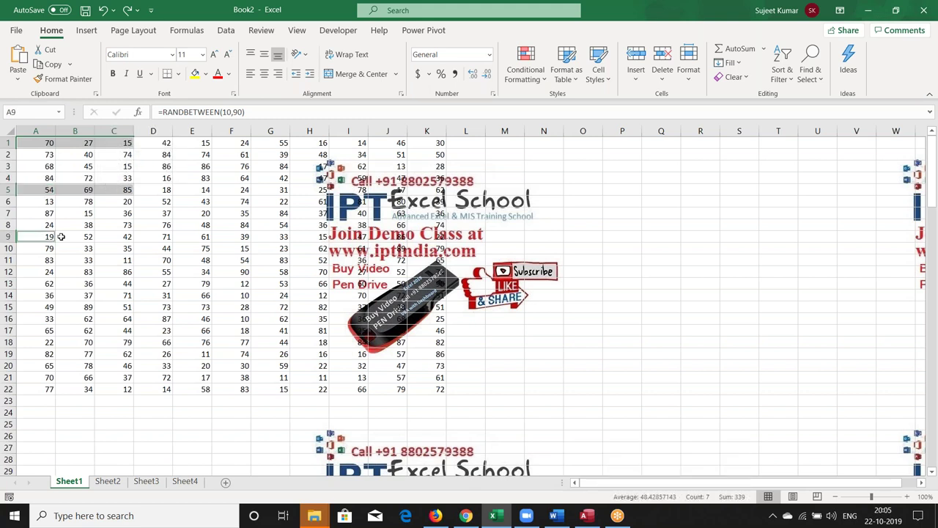
{"action": "left_click_drag", "start_coordinate": [47, 283], "coordinate": [114, 284], "text": "ctrl"}
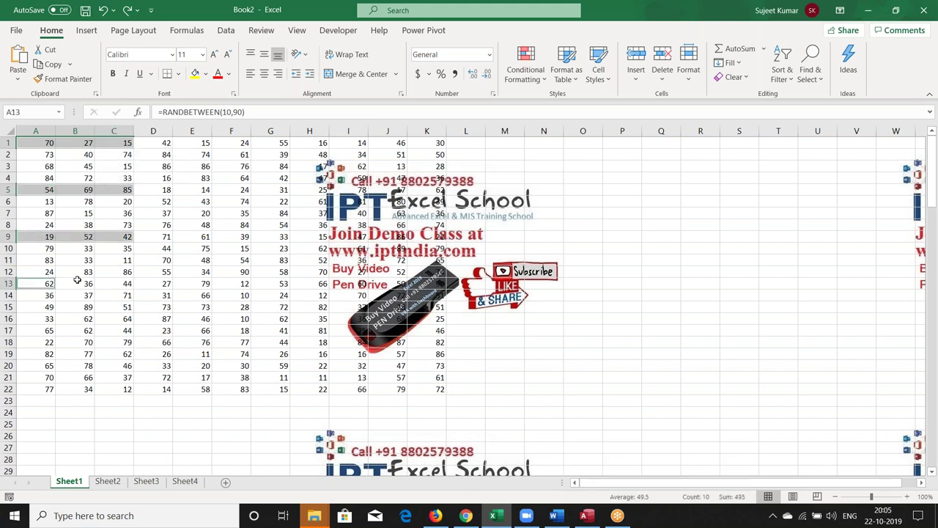
{"action": "left_click", "coordinate": [54, 330], "text": "ctrl"}
{"action": "left_click_drag", "start_coordinate": [54, 327], "coordinate": [116, 330], "text": "ctrl"}
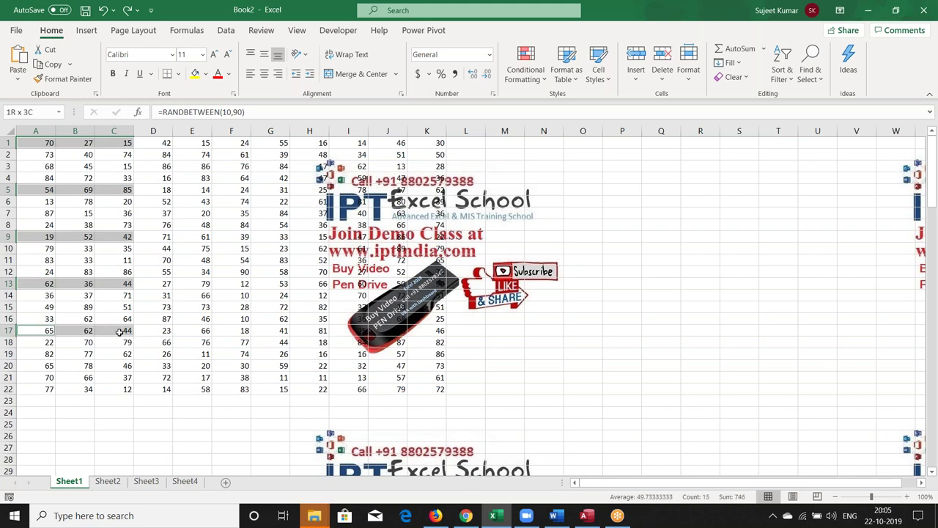
{"action": "key", "text": "ctrl+c"}
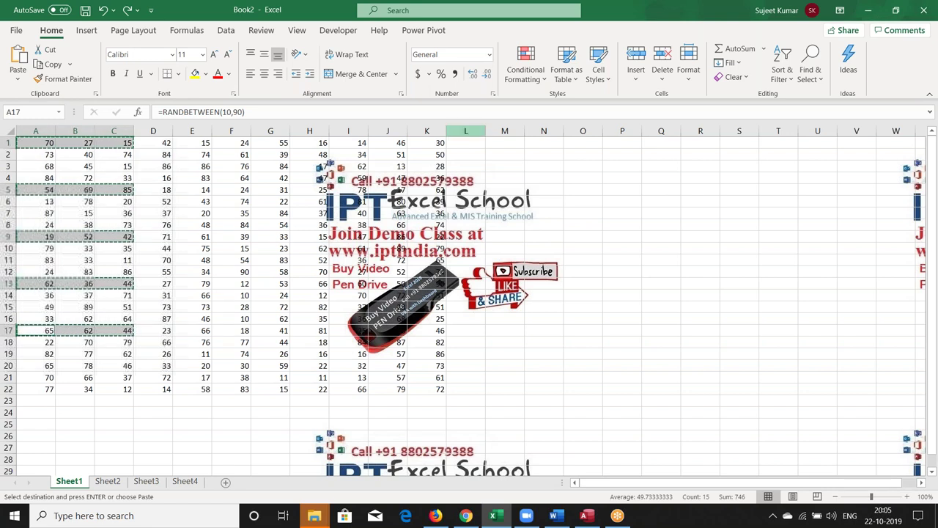
{"action": "left_click", "coordinate": [614, 142]}
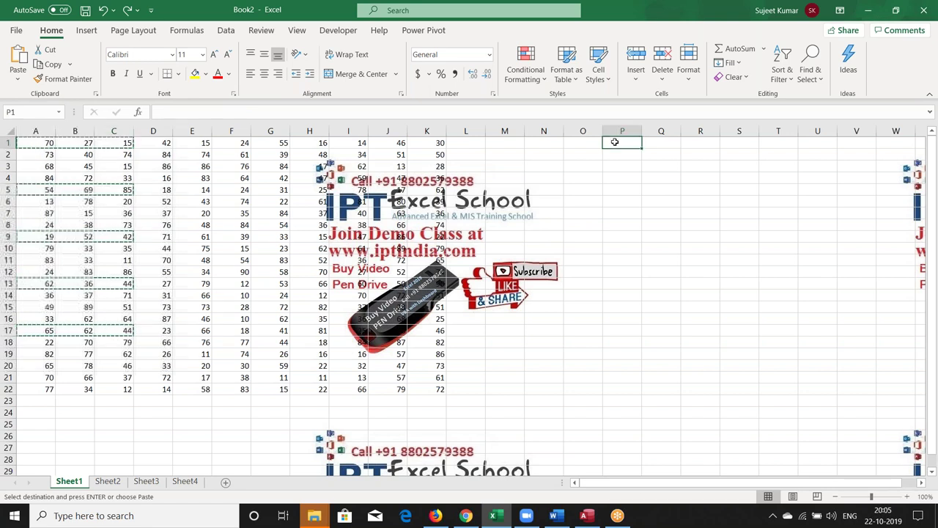
{"action": "key", "text": "ctrl+v"}
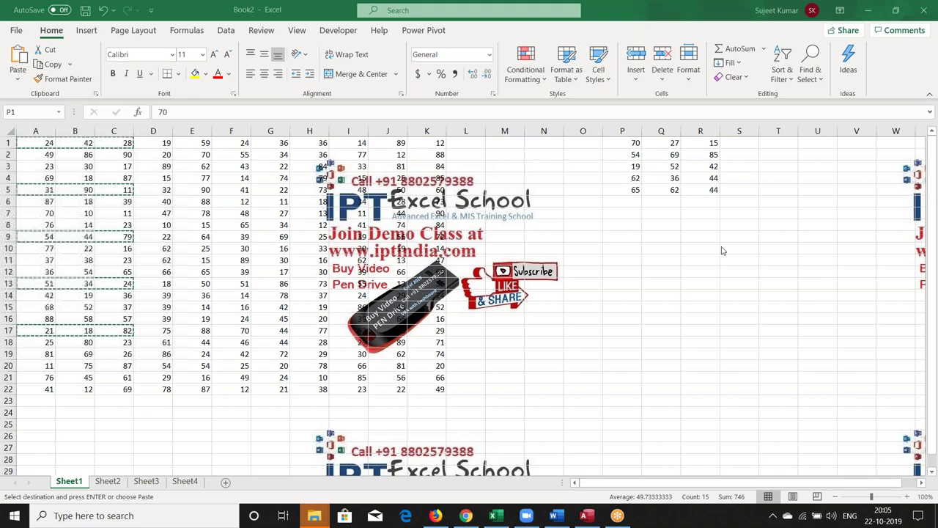
{"action": "key", "text": "ctrl+v"}
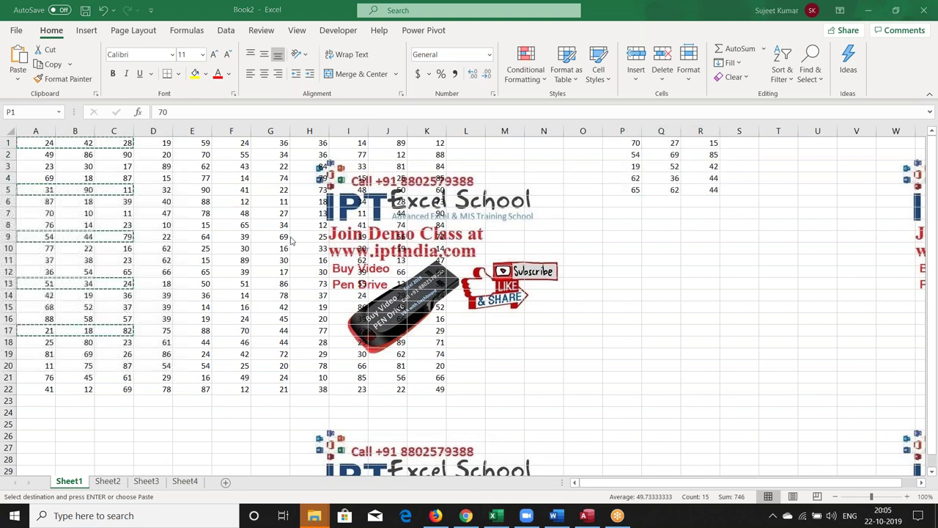
{"action": "key", "text": "Delete"}
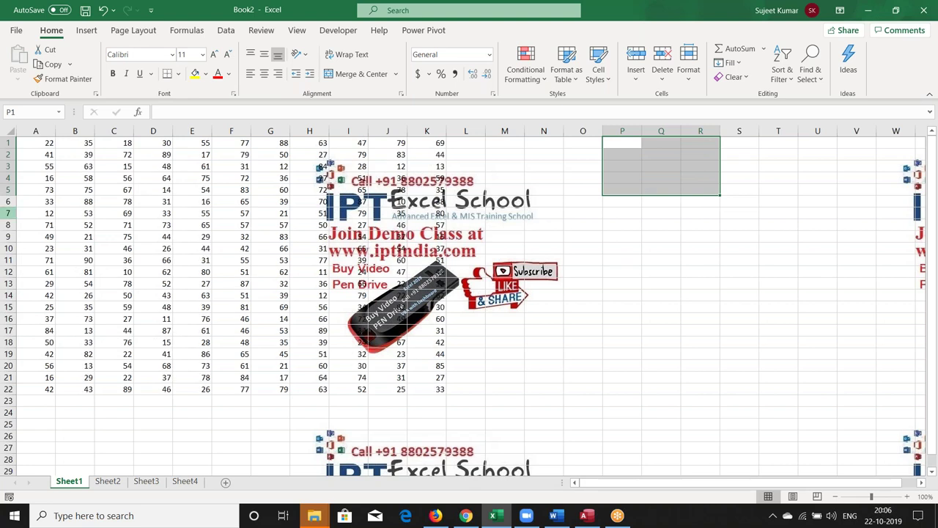
- Start a scattered selection with C6, A2, C7, D10, F6, F3, E3 and E11
{"action": "left_click", "coordinate": [128, 200]}
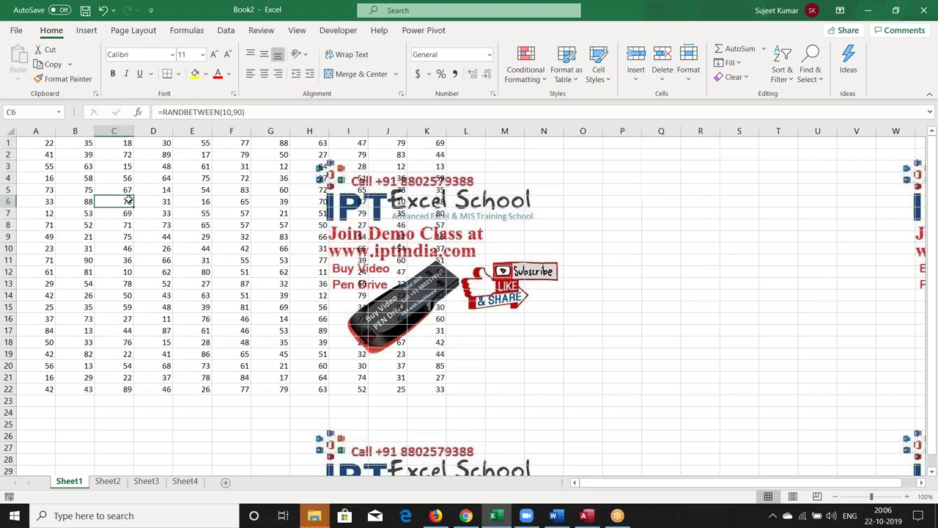
{"action": "left_click", "coordinate": [38, 156]}
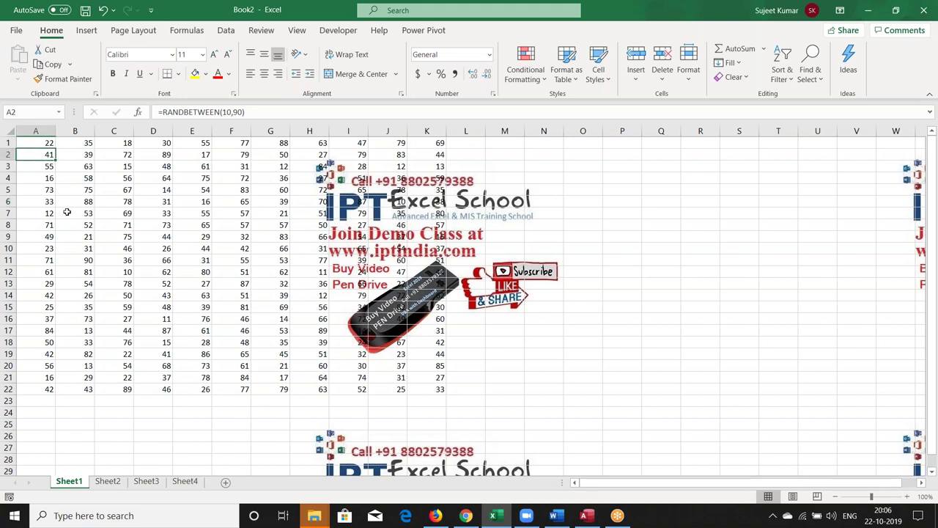
{"action": "left_click", "coordinate": [121, 213], "text": "ctrl"}
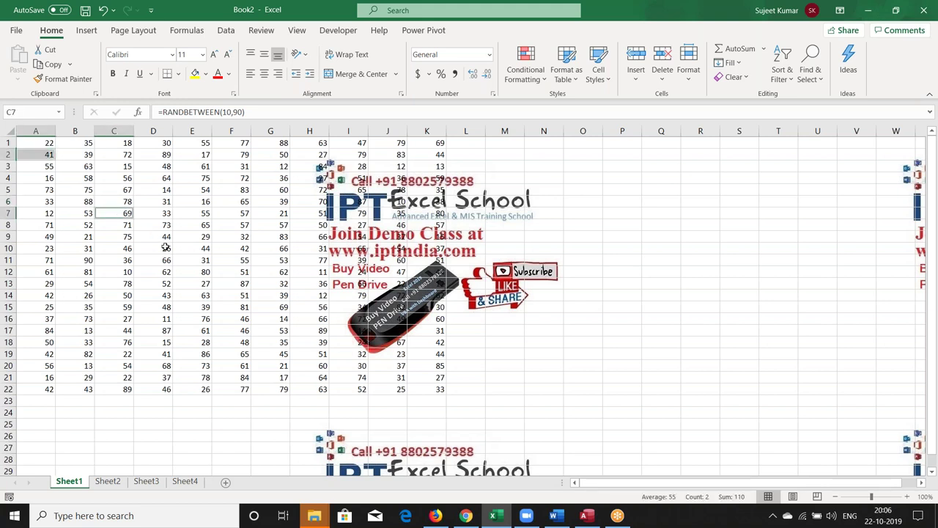
{"action": "left_click", "coordinate": [166, 246], "text": "ctrl"}
{"action": "left_click", "coordinate": [243, 202], "text": "ctrl"}
{"action": "left_click", "coordinate": [241, 166], "text": "ctrl"}
{"action": "left_click", "coordinate": [200, 167], "text": "ctrl"}
{"action": "left_click", "coordinate": [178, 259], "text": "ctrl"}
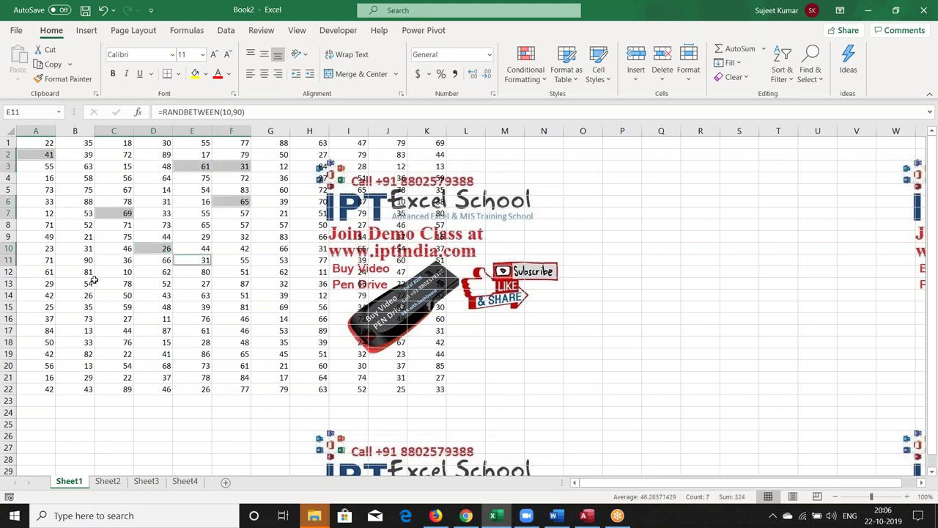
- Add B13, B9, B6, G10, H13, F16, D17 and C17, fill them yellow, then undo the fill
{"action": "left_click", "coordinate": [87, 282], "text": "ctrl"}
{"action": "left_click", "coordinate": [64, 235], "text": "ctrl"}
{"action": "left_click", "coordinate": [80, 200], "text": "ctrl"}
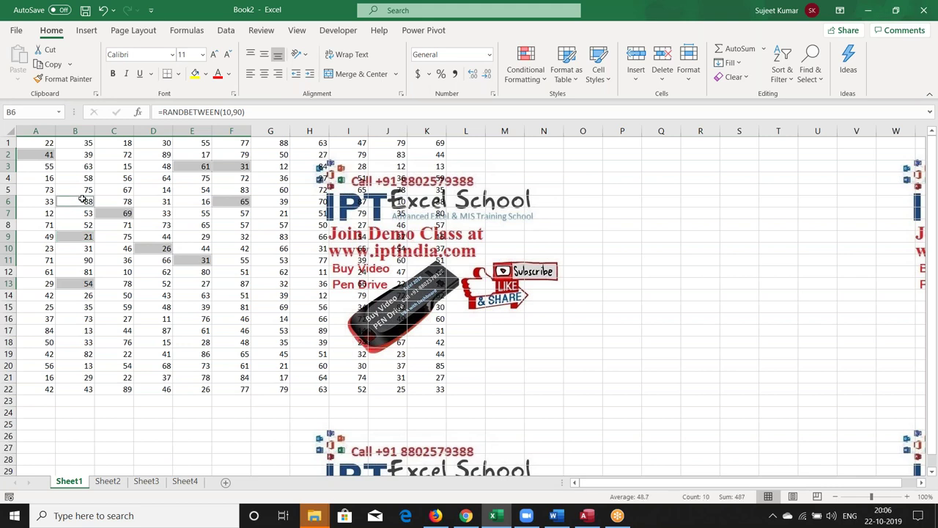
{"action": "left_click", "coordinate": [271, 246], "text": "ctrl"}
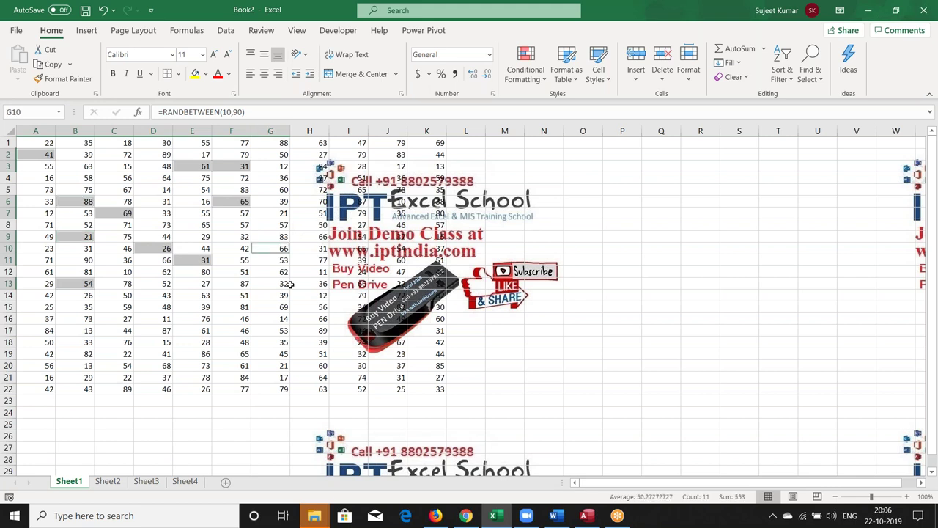
{"action": "left_click", "coordinate": [291, 283], "text": "ctrl"}
{"action": "left_click", "coordinate": [215, 319], "text": "ctrl"}
{"action": "left_click", "coordinate": [161, 329], "text": "ctrl"}
{"action": "left_click", "coordinate": [116, 330], "text": "ctrl"}
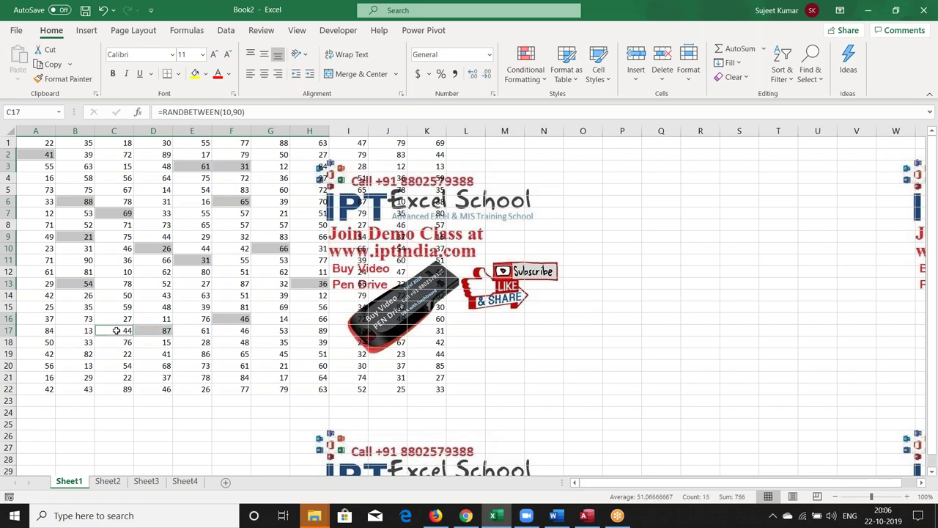
{"action": "left_click", "coordinate": [195, 74]}
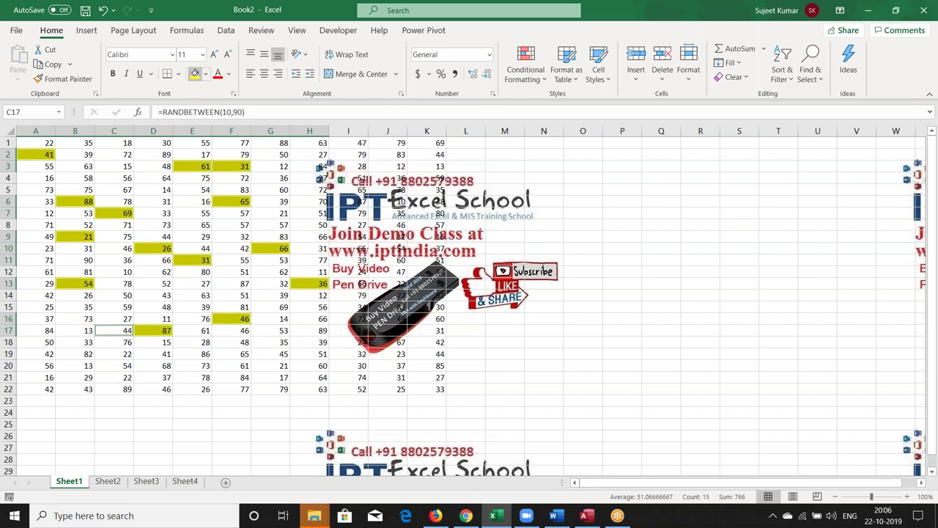
{"action": "key", "text": "ctrl+z"}
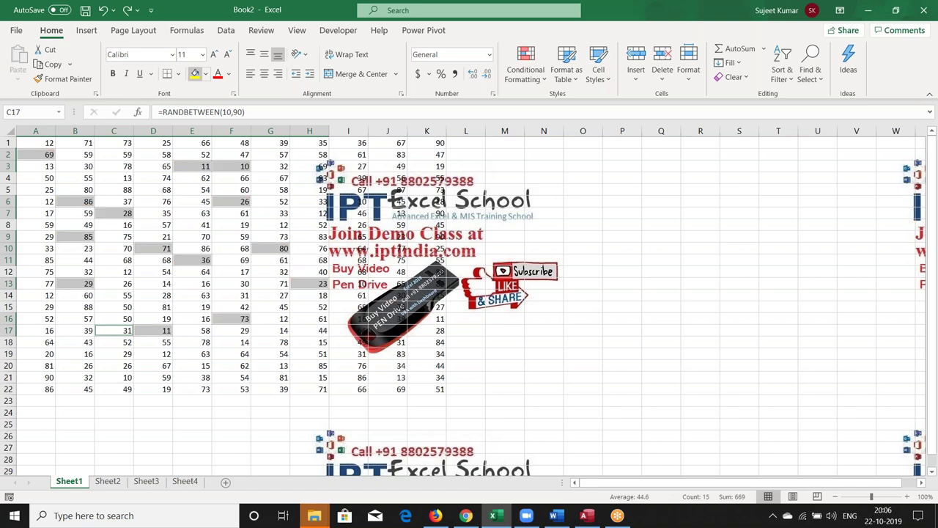
- Try copying uneven ranges A1:C1, D3:F3 and F6:G6 and dismiss the multiple-selection warning
{"action": "mouse_move", "coordinate": [29, 143]}
{"action": "left_mouse_down"}
{"action": "mouse_move", "coordinate": [117, 143]}
{"action": "mouse_move", "coordinate": [244, 165]}
{"action": "left_mouse_up"}
{"action": "left_click_drag", "start_coordinate": [231, 201], "coordinate": [273, 201], "text": "ctrl"}
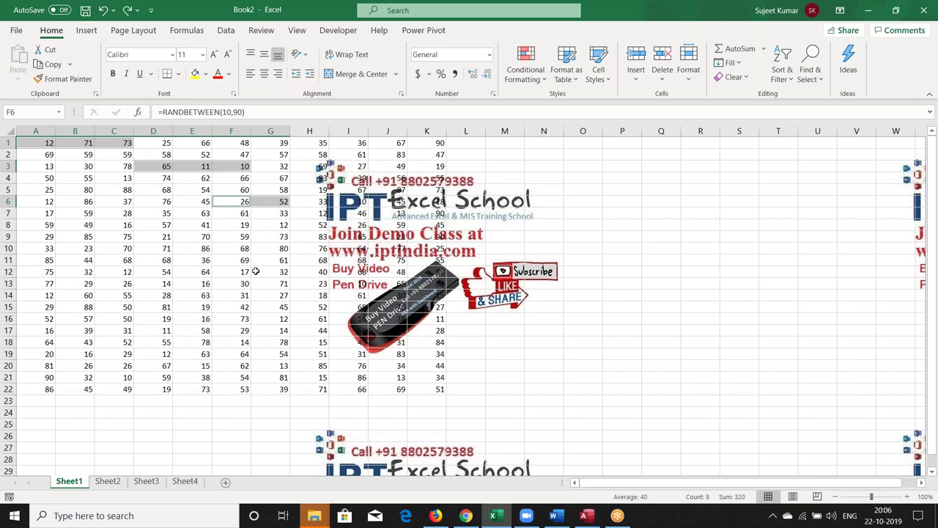
{"action": "key", "text": "ctrl+c"}
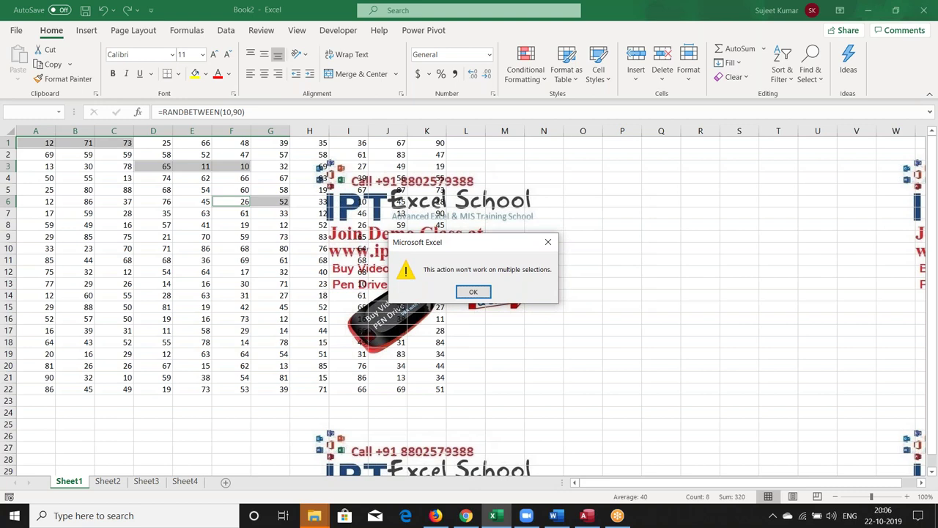
{"action": "key", "text": "Return"}
{"action": "left_click", "coordinate": [39, 146]}
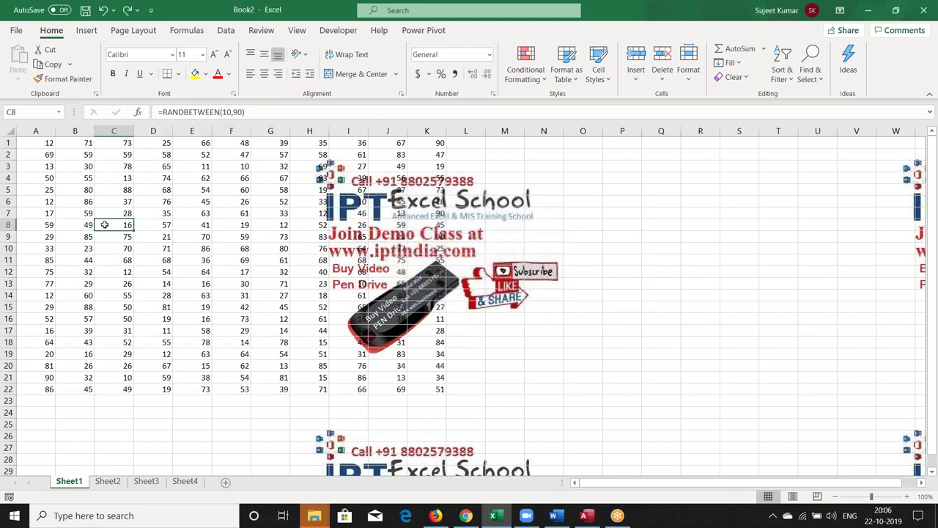
- Copy A1:C1, A5:C5, A9:C9 and A12:C12 together and paste them as one block at P1
{"action": "left_click_drag", "start_coordinate": [38, 146], "coordinate": [110, 143]}
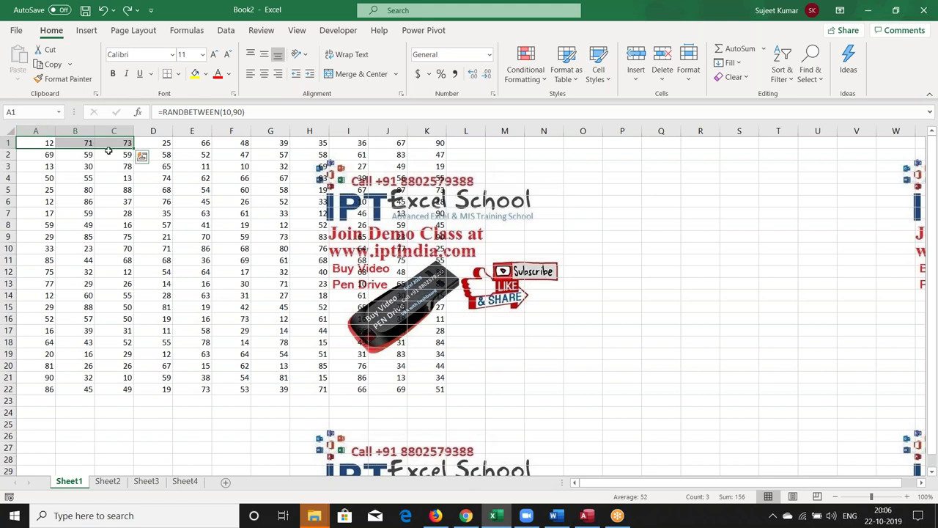
{"action": "left_click_drag", "start_coordinate": [48, 189], "coordinate": [110, 189], "text": "ctrl"}
{"action": "left_click_drag", "start_coordinate": [44, 235], "coordinate": [107, 235]}
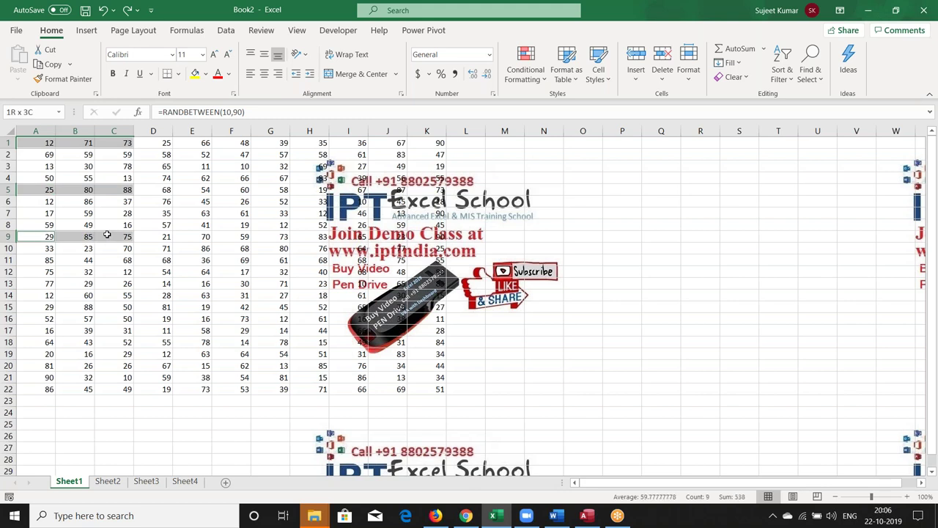
{"action": "left_click_drag", "start_coordinate": [36, 273], "coordinate": [118, 273], "text": "ctrl"}
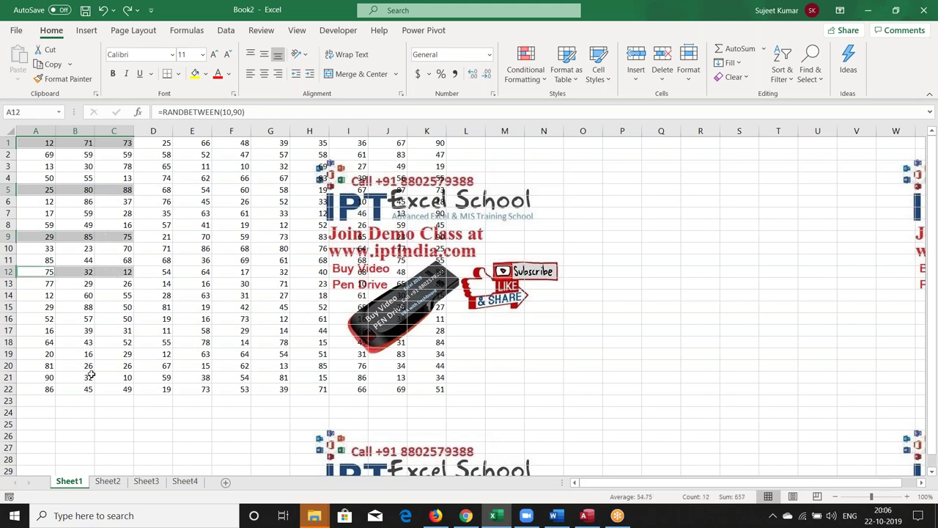
{"action": "key", "text": "ctrl+c"}
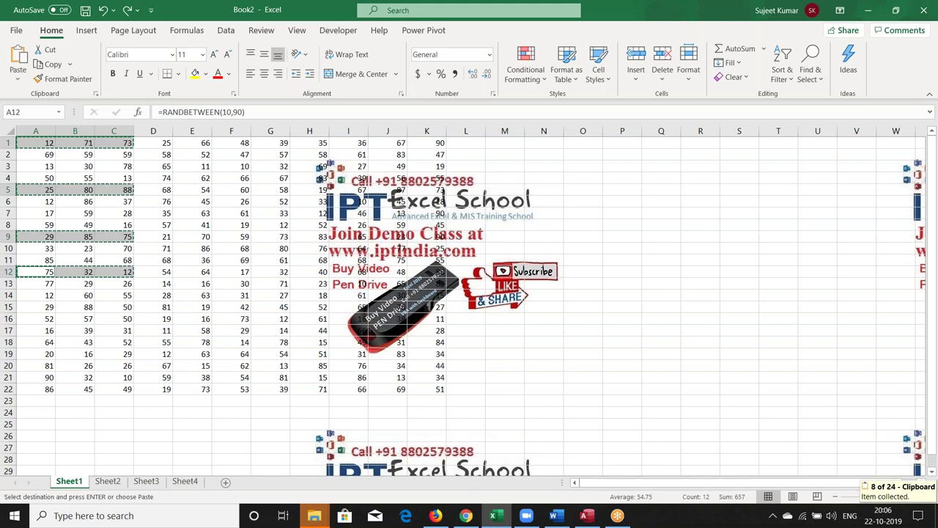
{"action": "left_click", "coordinate": [625, 145]}
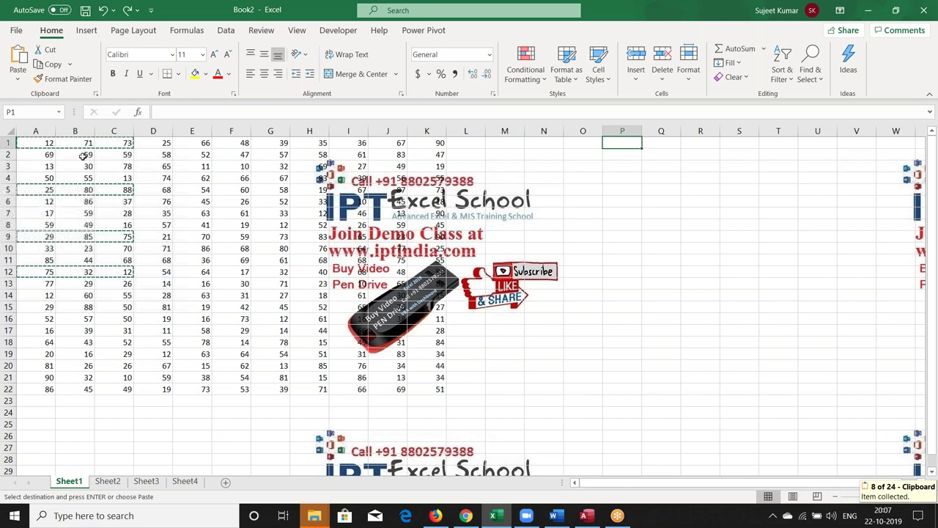
{"action": "key", "text": "ctrl+v"}
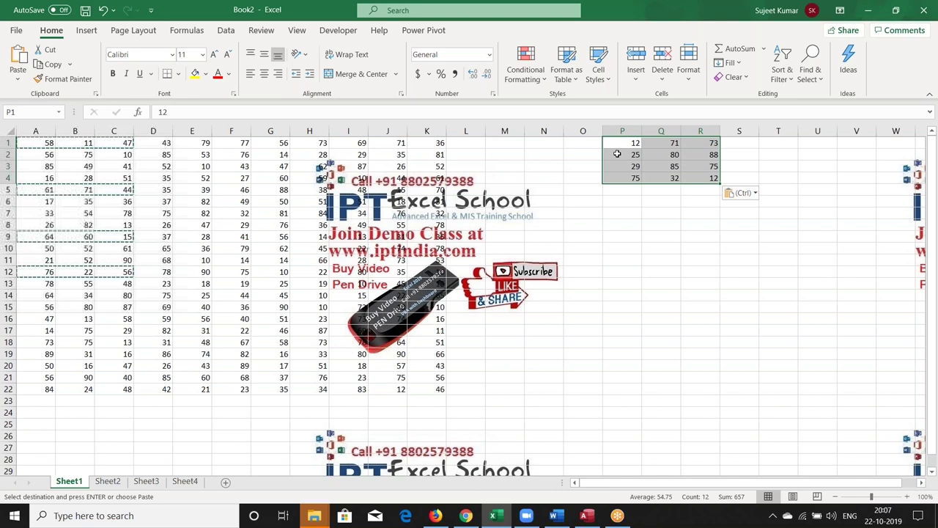
{"action": "left_click", "coordinate": [156, 156]}
{"action": "left_click_drag", "start_coordinate": [77, 143], "coordinate": [71, 217]}
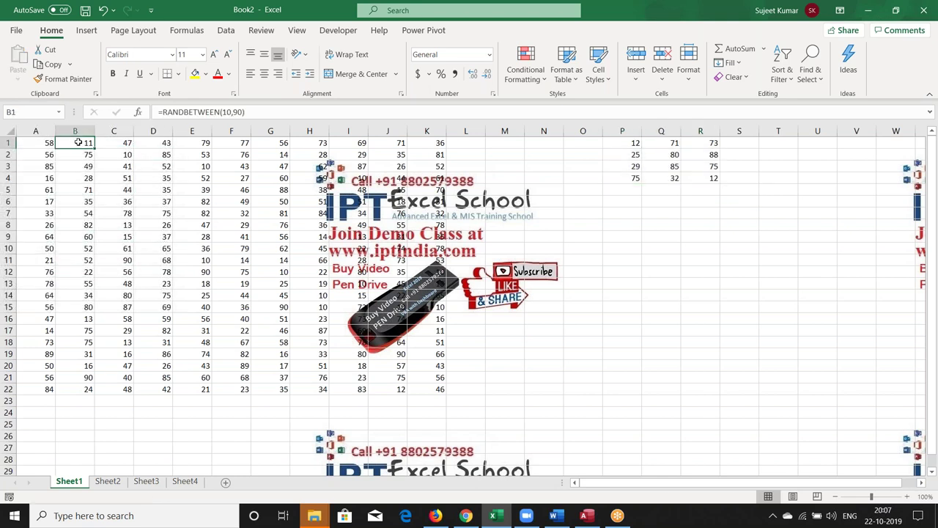
- Add D1:D7 and F1:F7 to B1:B7, copy them, and paste the columns at P5
{"action": "left_click_drag", "start_coordinate": [161, 143], "coordinate": [164, 213], "text": "ctrl"}
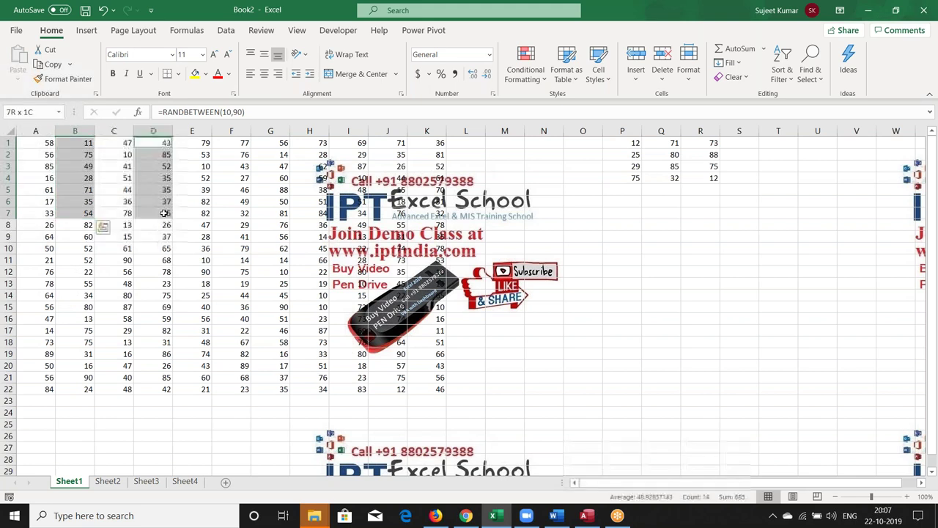
{"action": "left_click_drag", "start_coordinate": [240, 142], "coordinate": [239, 214], "text": "ctrl"}
{"action": "key", "text": "ctrl+c"}
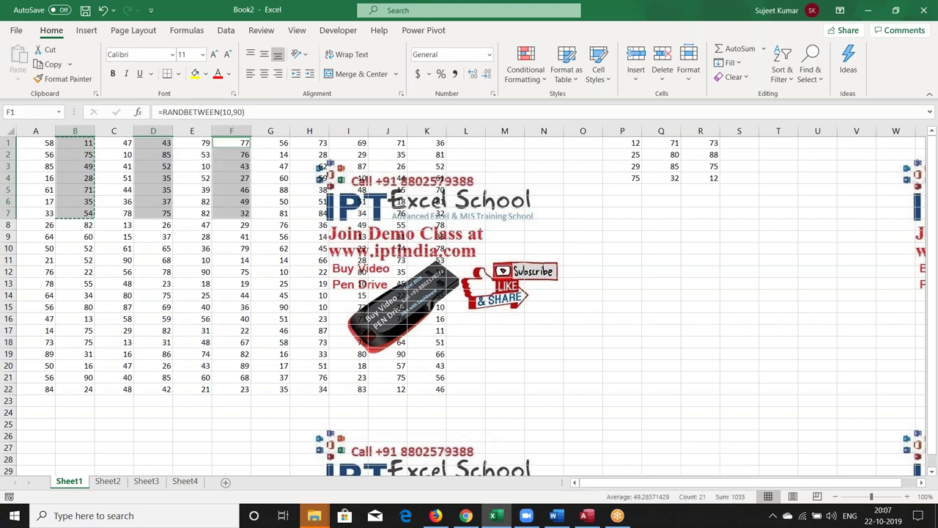
{"action": "left_click", "coordinate": [622, 190]}
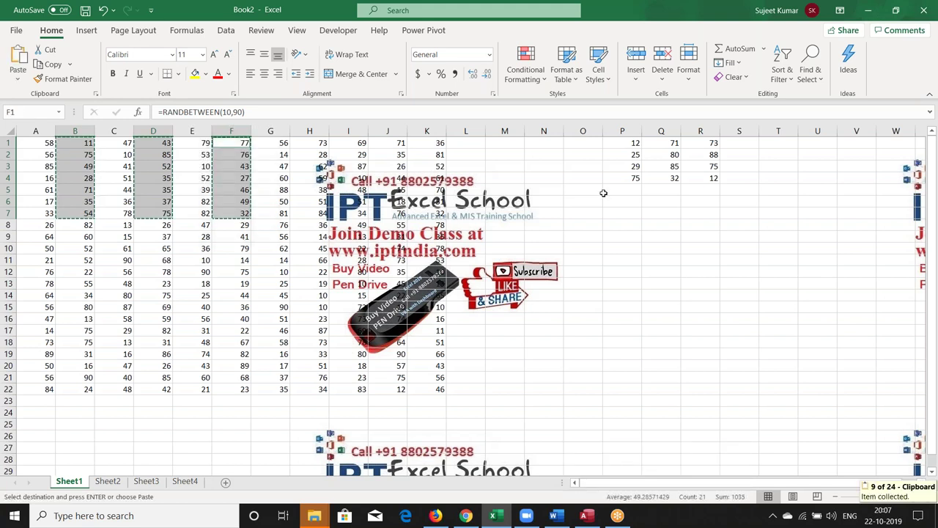
{"action": "key", "text": "ctrl+v"}
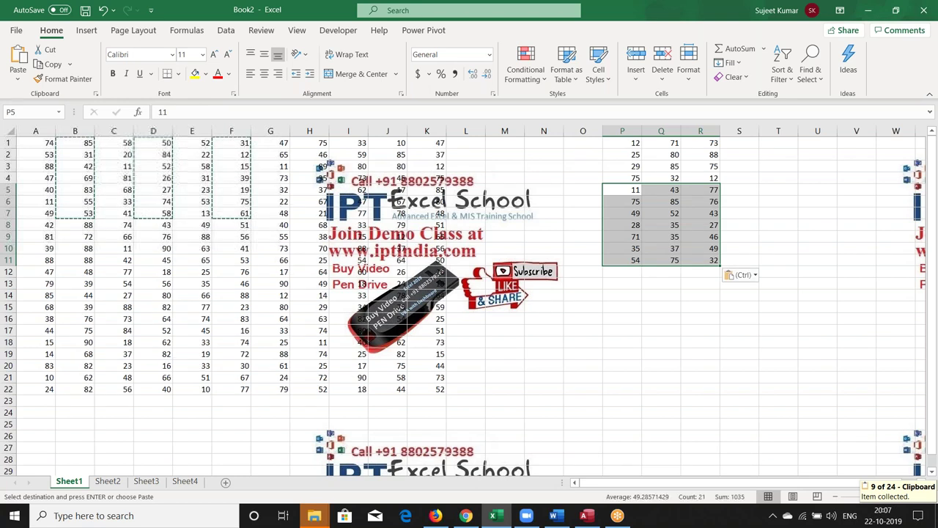
{"action": "key", "text": "Escape"}
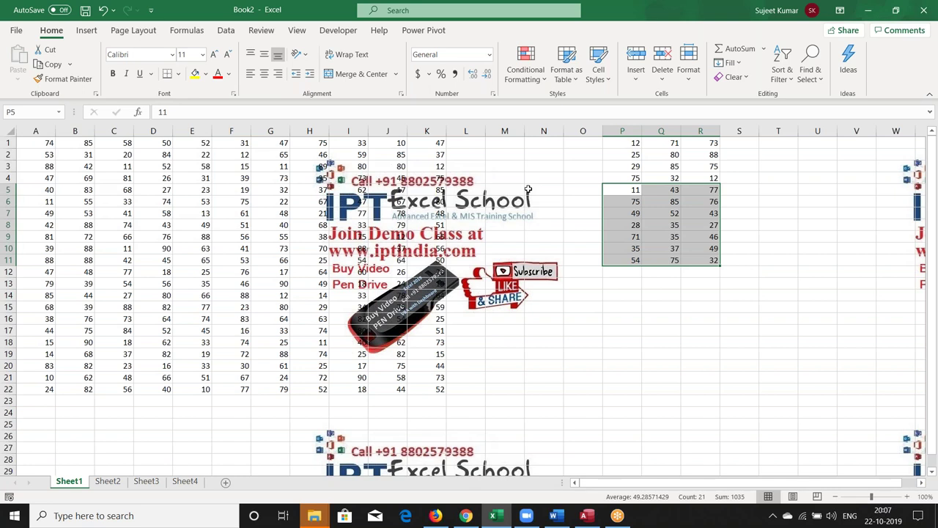
{"action": "left_click", "coordinate": [528, 189]}
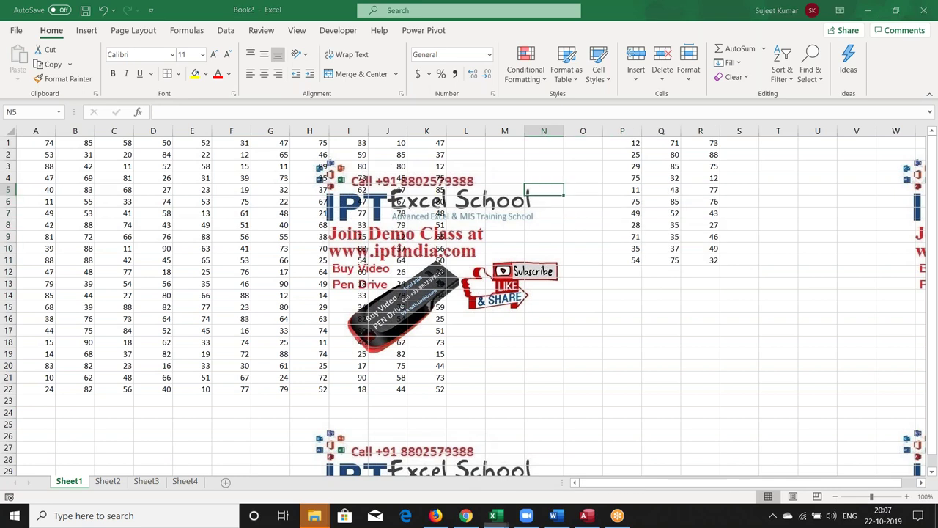
{"action": "key", "text": "ctrl+n"}
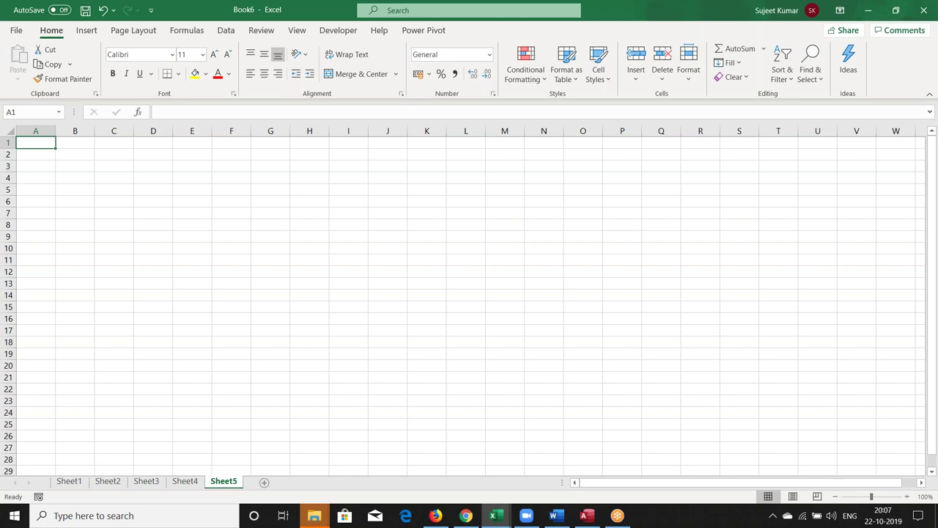
- In the new Book6, step through the sheets and group Sheet1 through Sheet5
{"action": "left_click", "coordinate": [83, 482]}
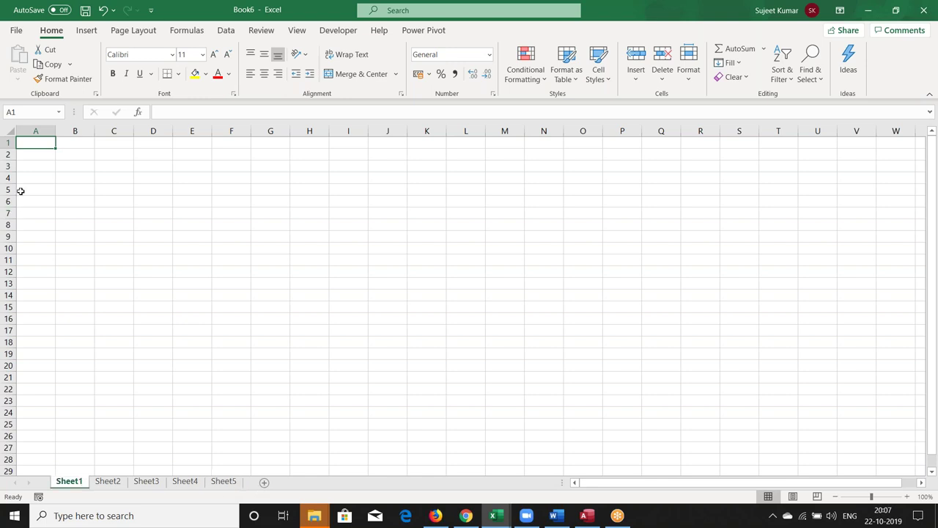
{"action": "left_click", "coordinate": [117, 482]}
{"action": "key", "text": "ctrl+Page_Down"}
{"action": "key", "text": "ctrl+Page_Down"}
{"action": "key", "text": "ctrl+Page_Down"}
{"action": "left_click", "coordinate": [83, 482]}
{"action": "left_click", "coordinate": [223, 488], "text": "shift"}
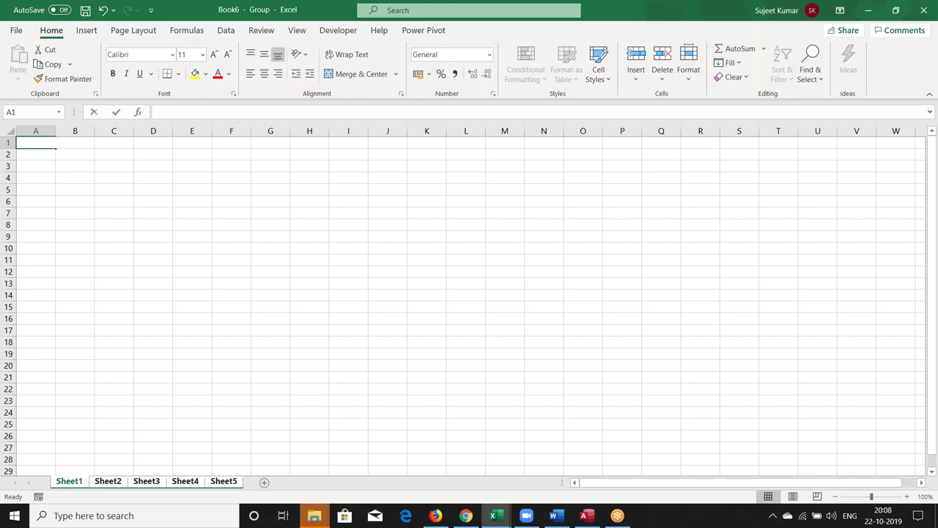
- Enter today's date 22-10-2019 in A1 of all grouped sheets and check each sheet
{"action": "key", "text": "ctrl+semicolon"}
{"action": "key", "text": "Return"}
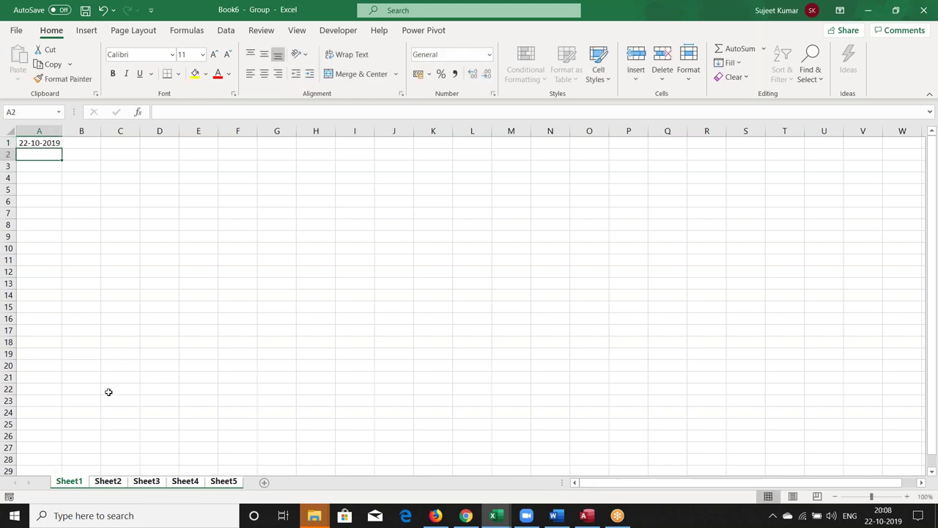
{"action": "left_click", "coordinate": [109, 481]}
{"action": "left_click", "coordinate": [160, 484]}
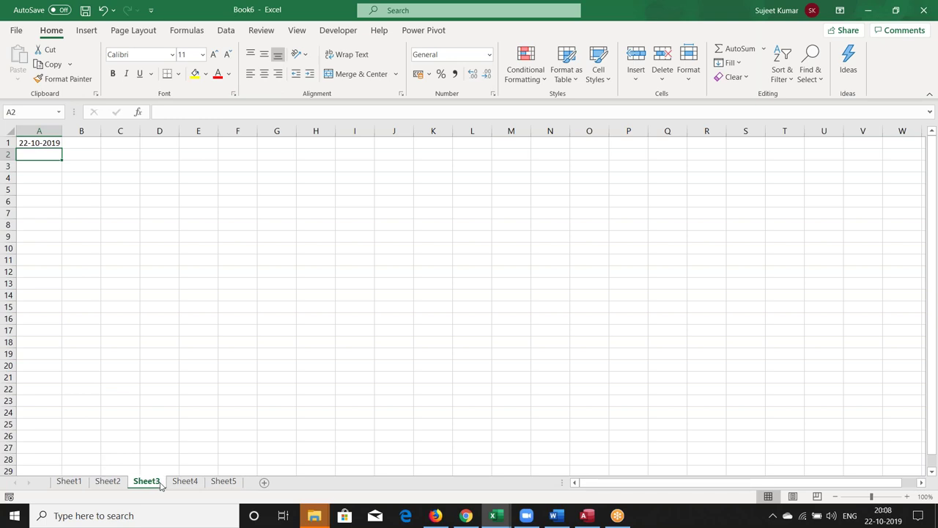
{"action": "left_click", "coordinate": [182, 487]}
{"action": "key", "text": "ctrl+Page_Down"}
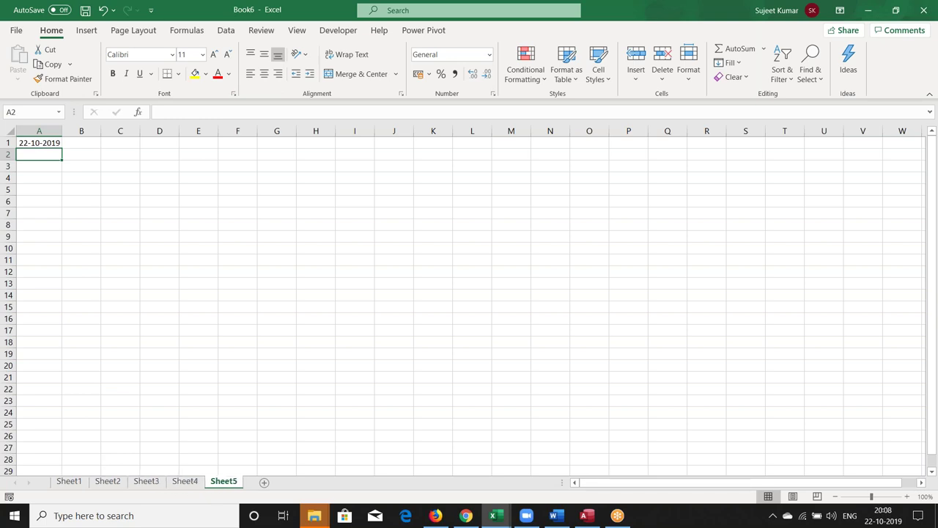
{"action": "left_click", "coordinate": [101, 484]}
{"action": "left_click", "coordinate": [145, 484]}
{"action": "left_click", "coordinate": [185, 484]}
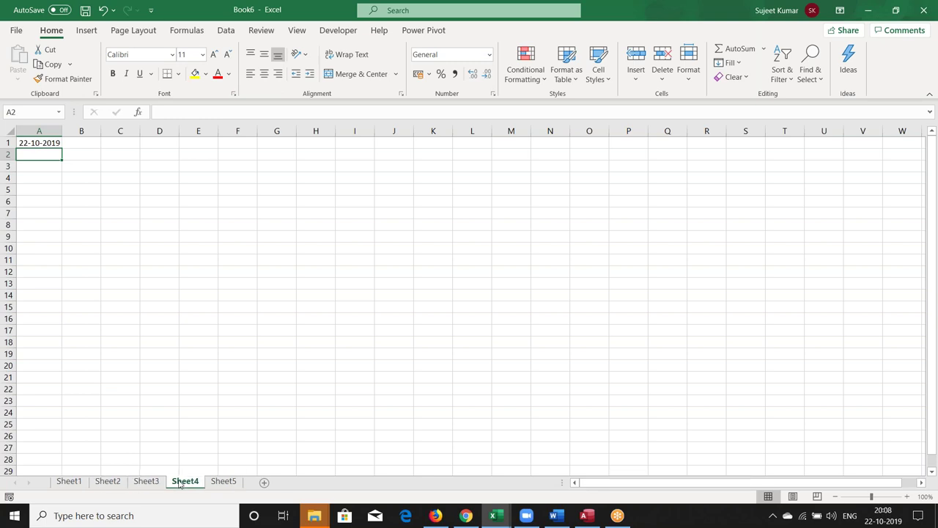
{"action": "left_click", "coordinate": [218, 481]}
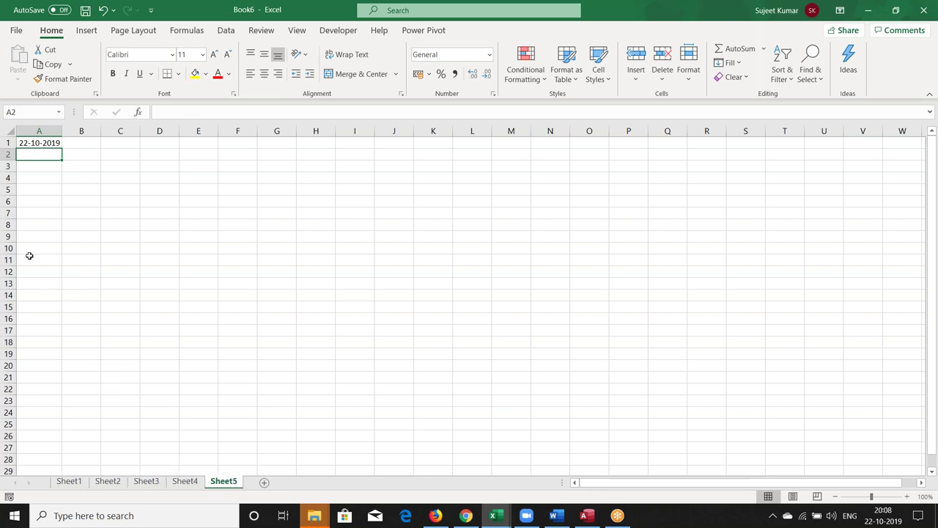
{"action": "left_click", "coordinate": [66, 484]}
- Insert the current time 20:08 into Sheet1's A4 and copy it
{"action": "left_click", "coordinate": [45, 189]}
{"action": "left_click", "coordinate": [44, 175]}
{"action": "key", "text": "ctrl+shift+semicolon"}
{"action": "key", "text": "Return"}
{"action": "key", "text": "Up"}
{"action": "key", "text": "ctrl+c"}
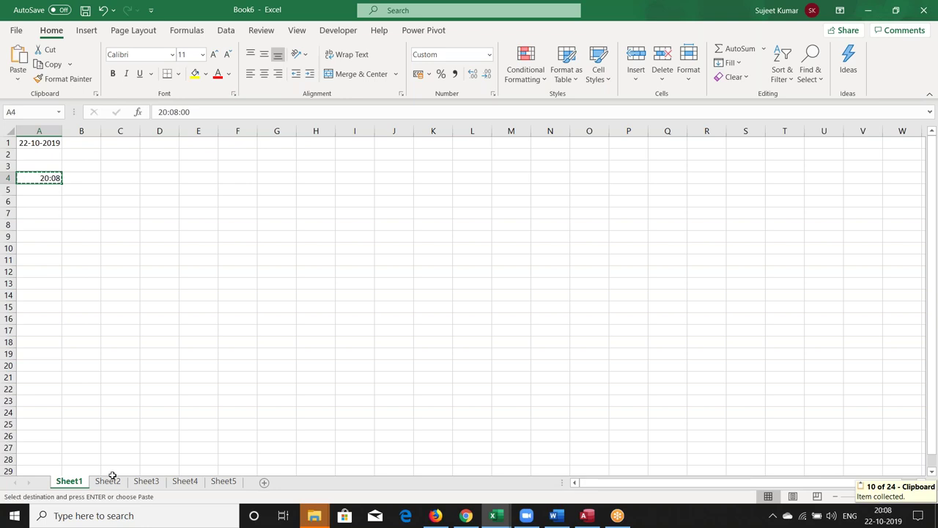
- Group Sheet2 through Sheet5 and enter the current time in A3 of all four
{"action": "left_click", "coordinate": [110, 481]}
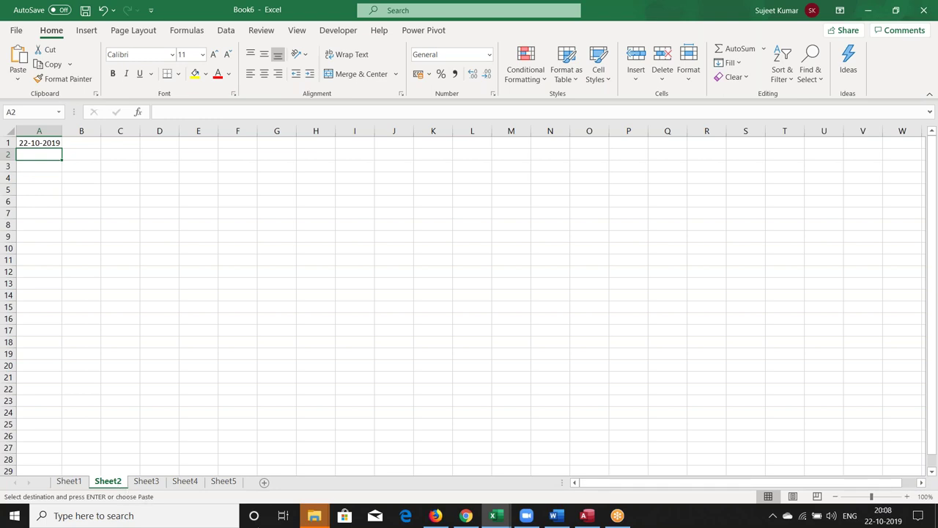
{"action": "left_click", "coordinate": [224, 481], "text": "shift"}
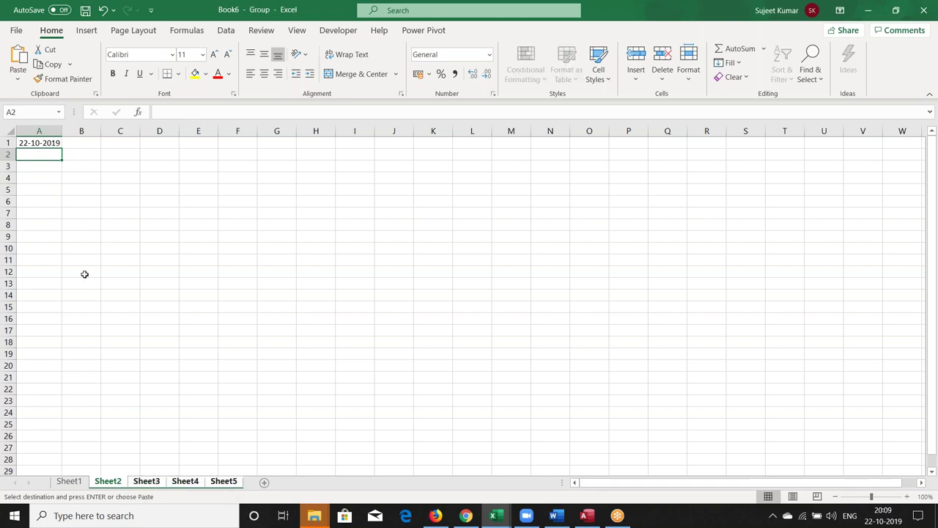
{"action": "left_click", "coordinate": [46, 169]}
{"action": "key", "text": "ctrl+shift+semicolon"}
{"action": "key", "text": "ctrl+Return"}
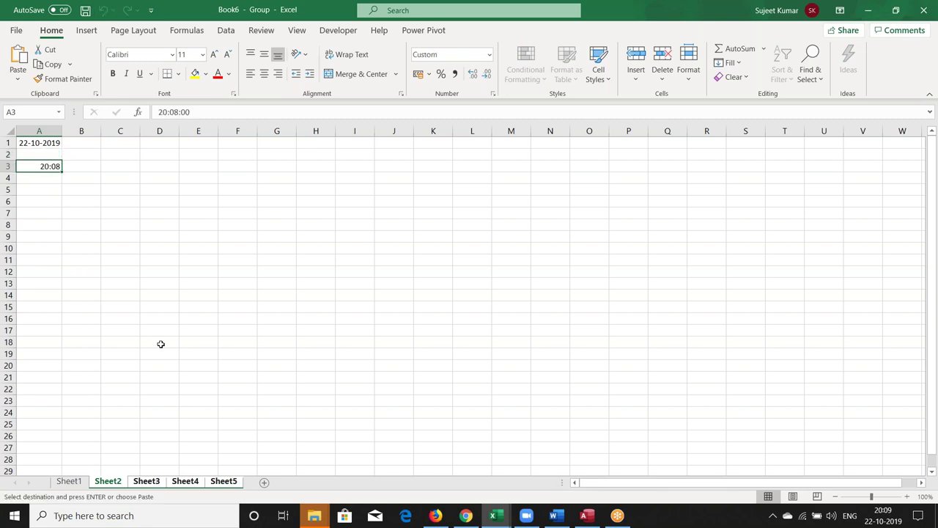
- Check A3 on Sheet3, Sheet4 and Sheet5, then return to Sheet1 alone and cancel the copy
{"action": "left_click", "coordinate": [150, 482]}
{"action": "left_click", "coordinate": [184, 484]}
{"action": "left_click", "coordinate": [221, 487]}
{"action": "left_click", "coordinate": [154, 488]}
{"action": "left_click", "coordinate": [123, 488]}
{"action": "left_click", "coordinate": [84, 487], "text": "ctrl"}
{"action": "left_click", "coordinate": [84, 487]}
{"action": "key", "text": "Escape"}
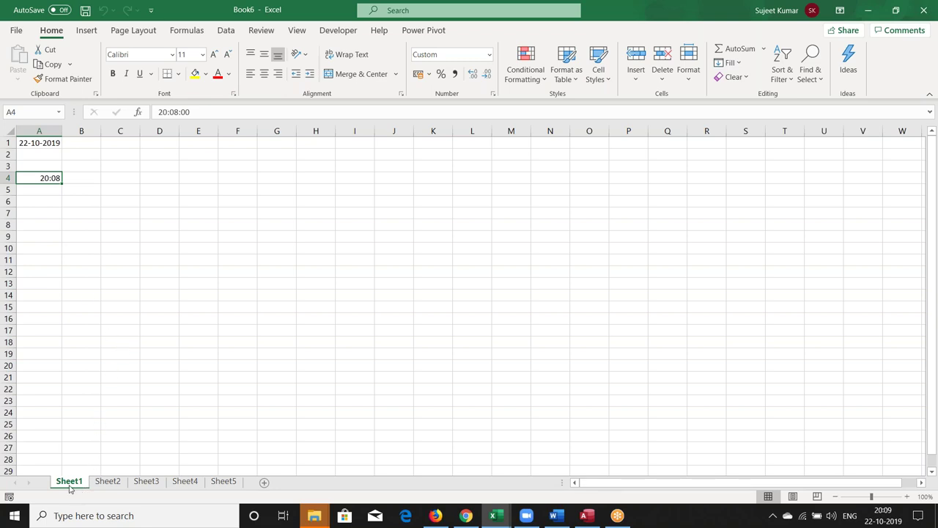
- Group Sheet1 through Sheet5, then with Sheet1's time cell A4 selected, regroup them
{"action": "left_click", "coordinate": [225, 485], "text": "shift"}
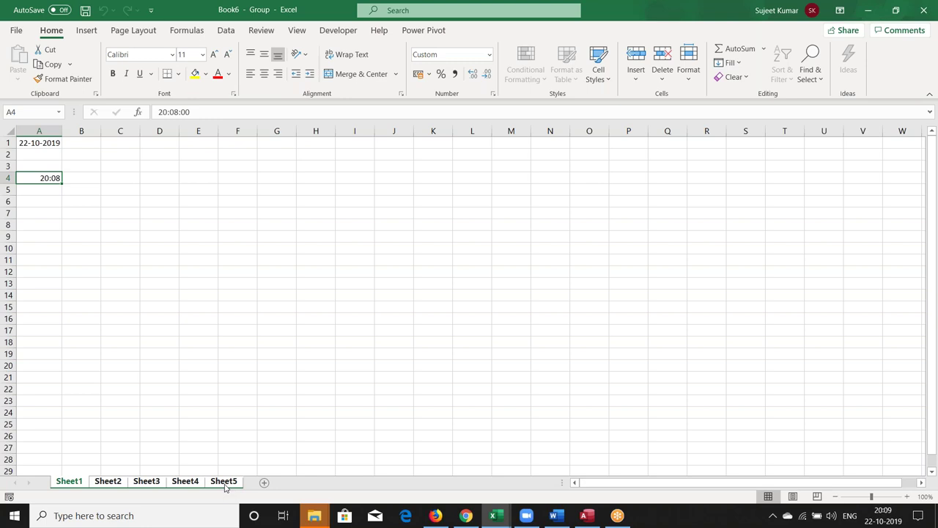
{"action": "left_click", "coordinate": [199, 423]}
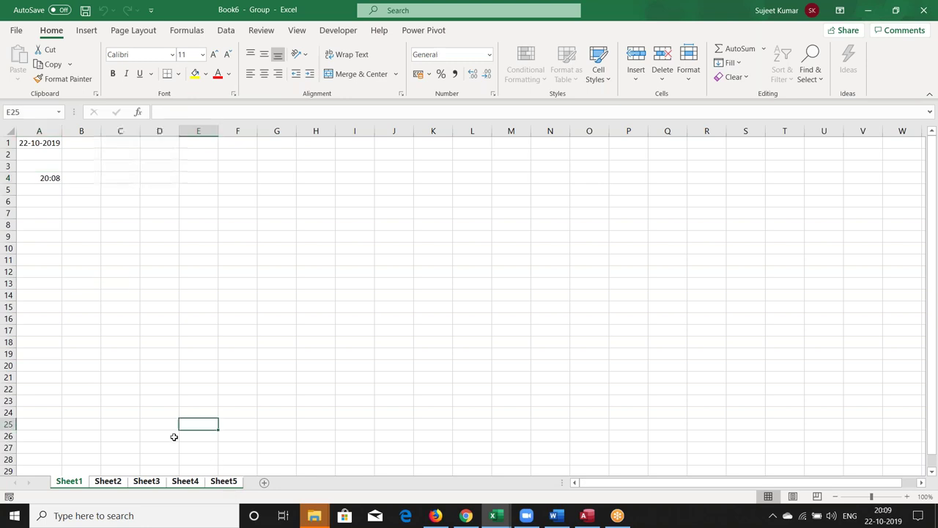
{"action": "left_click", "coordinate": [101, 483]}
{"action": "left_click", "coordinate": [69, 482]}
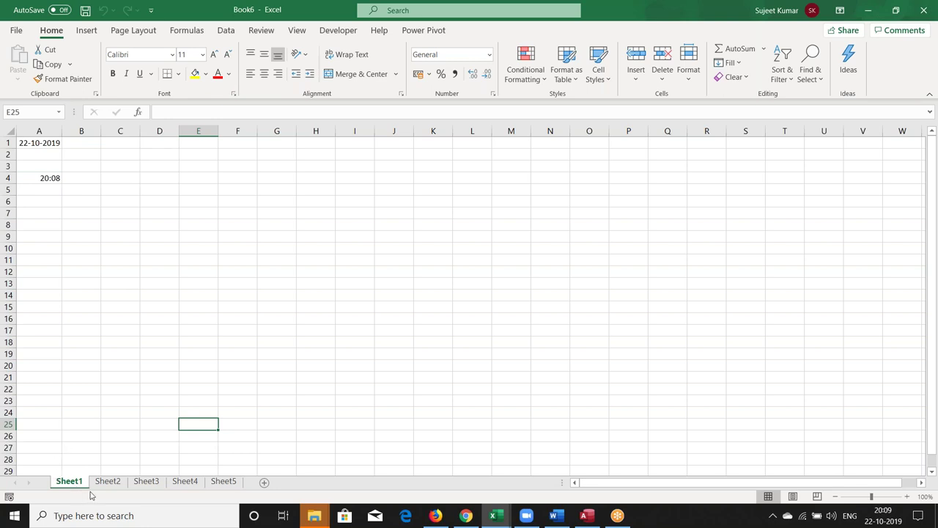
{"action": "left_click", "coordinate": [46, 177]}
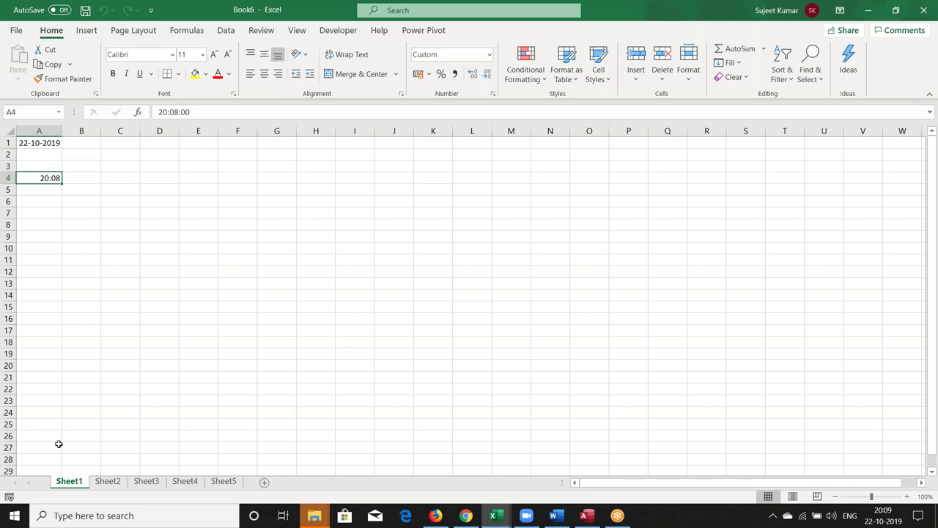
{"action": "left_click", "coordinate": [224, 482], "text": "shift"}
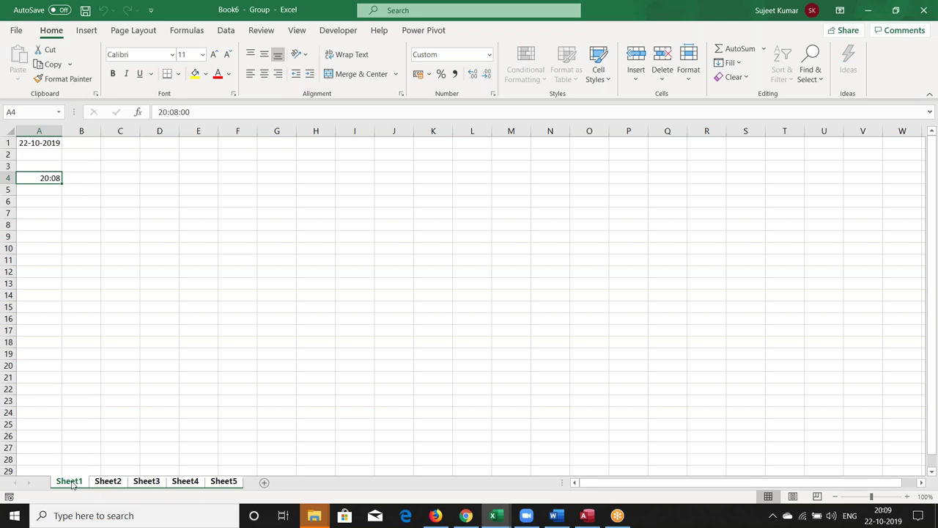
- Group Sheet1, Sheet3 and Sheet5, fill their A4 yellow, then show Sheet2 ungrouped
{"action": "left_click", "coordinate": [105, 481]}
{"action": "left_click", "coordinate": [74, 481]}
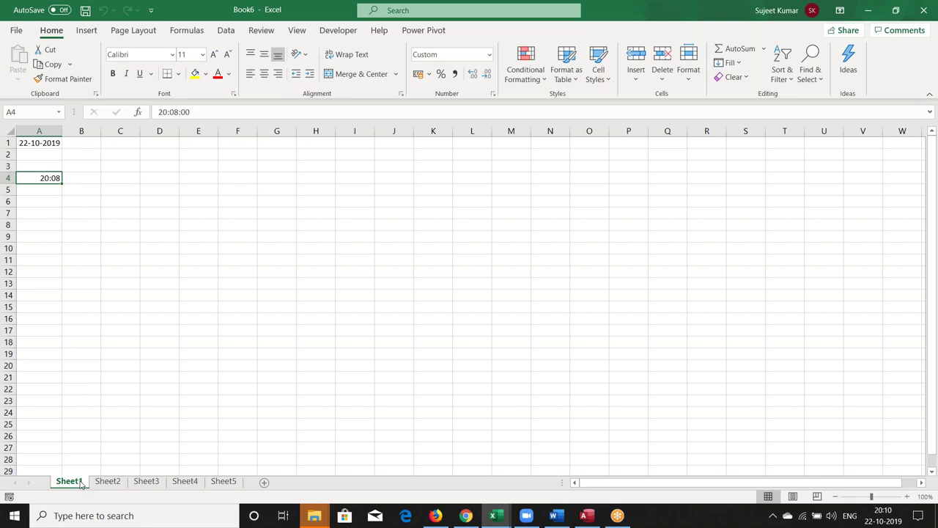
{"action": "left_click", "coordinate": [146, 481], "text": "ctrl"}
{"action": "left_click", "coordinate": [224, 481], "text": "ctrl"}
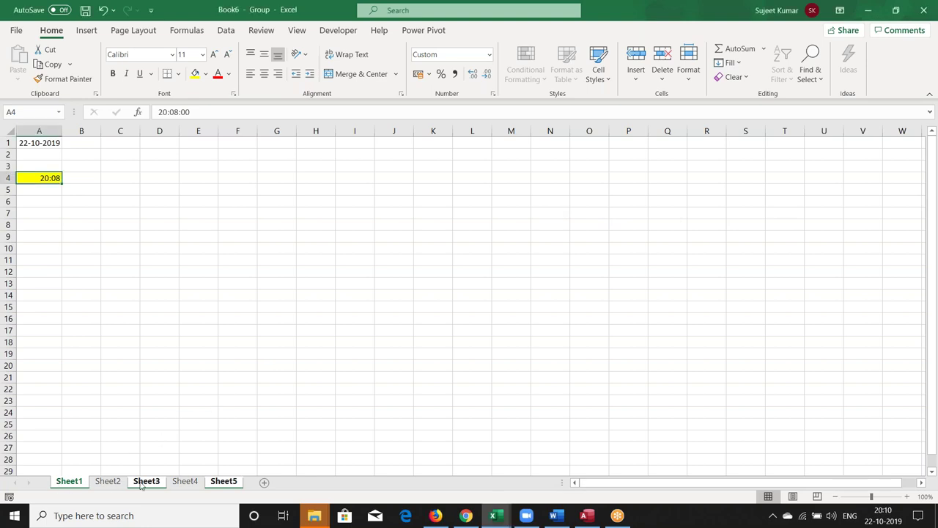
{"action": "left_click", "coordinate": [117, 483]}
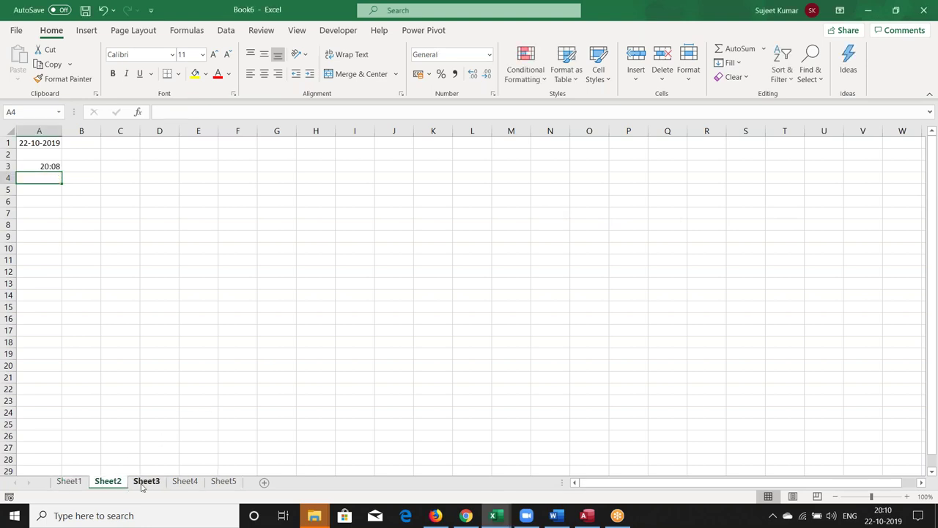
- Verify A4 is yellow on Sheet3 and Sheet5 but not Sheet4, then regroup Sheet1–Sheet5
{"action": "left_click", "coordinate": [143, 488]}
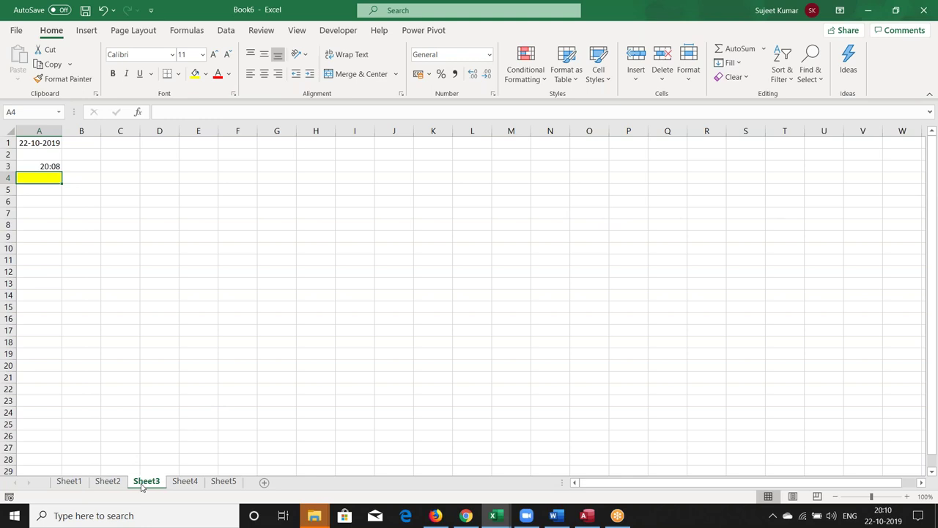
{"action": "left_click", "coordinate": [186, 483]}
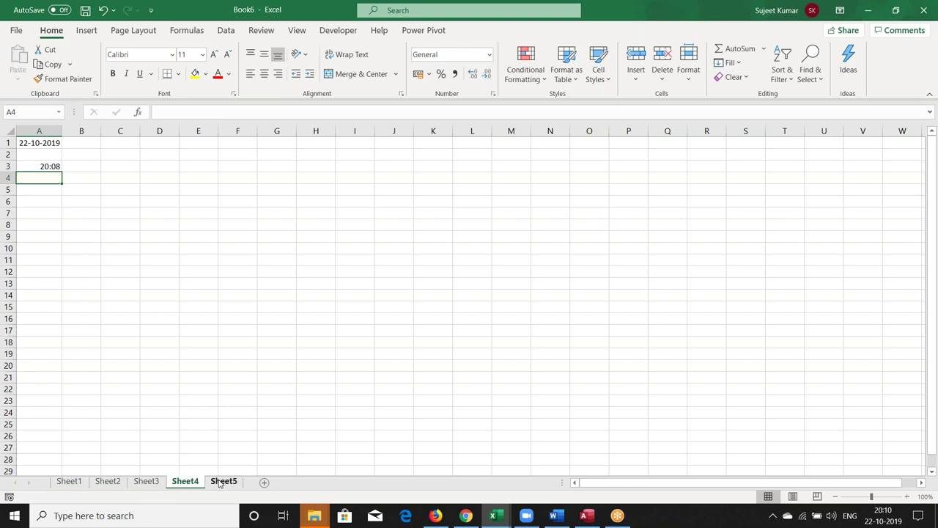
{"action": "left_click", "coordinate": [219, 483]}
{"action": "left_click", "coordinate": [168, 361]}
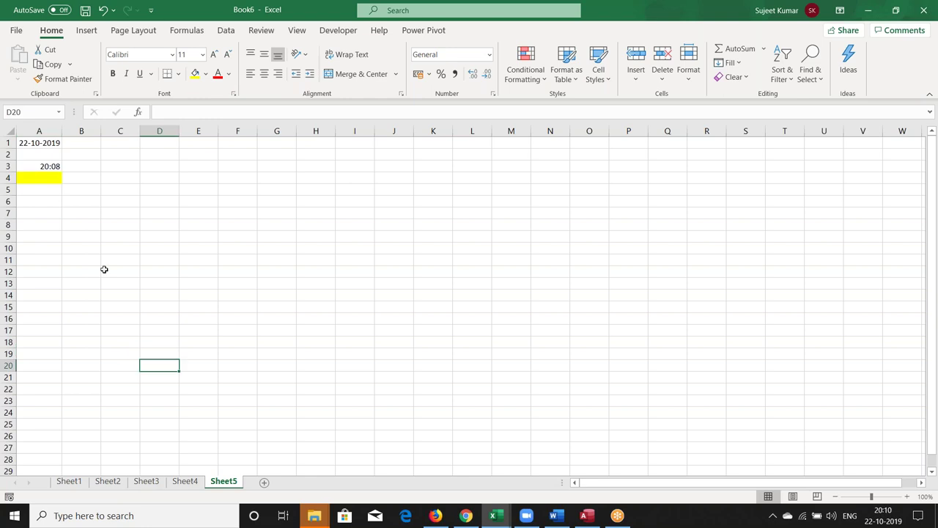
{"action": "left_click", "coordinate": [69, 480]}
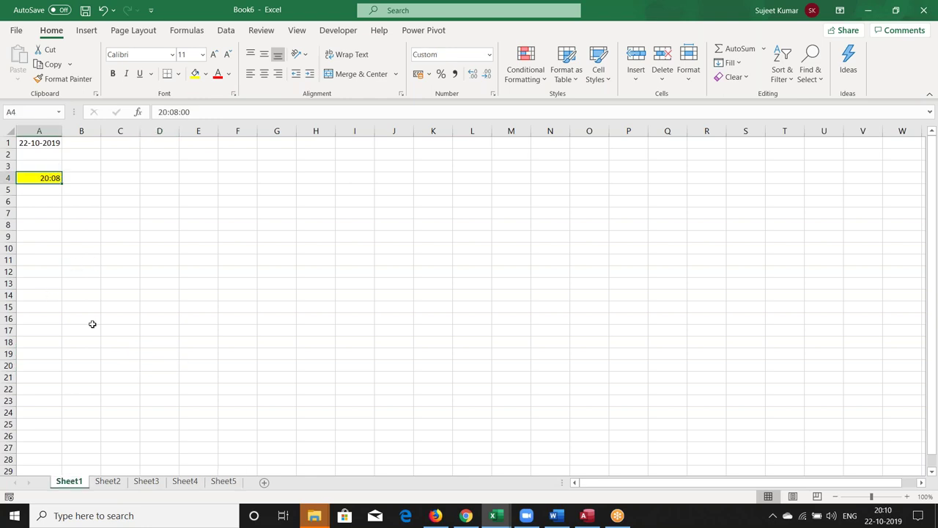
{"action": "left_click", "coordinate": [33, 198]}
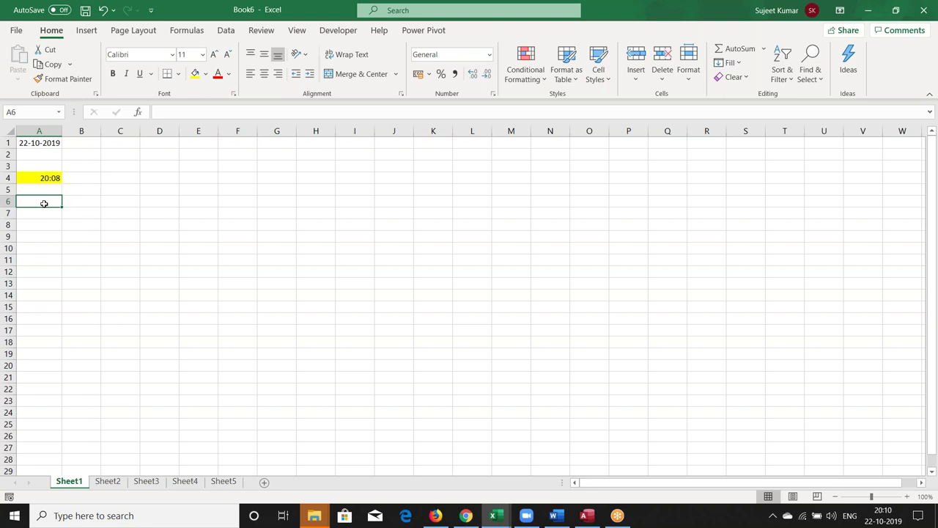
{"action": "left_click", "coordinate": [227, 483], "text": "shift"}
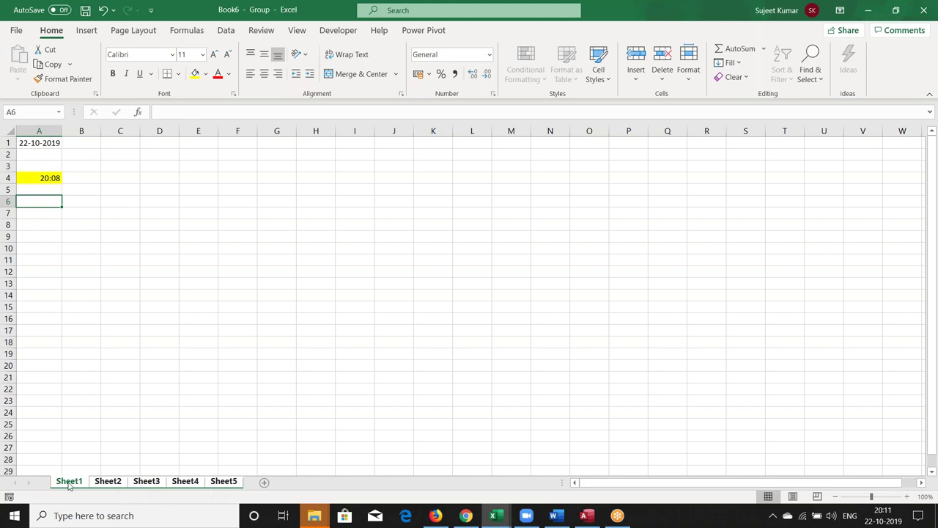
- Regroup the worksheets so only Sheet1, Sheet3 and Sheet5 are selected together
{"action": "left_click", "coordinate": [118, 483]}
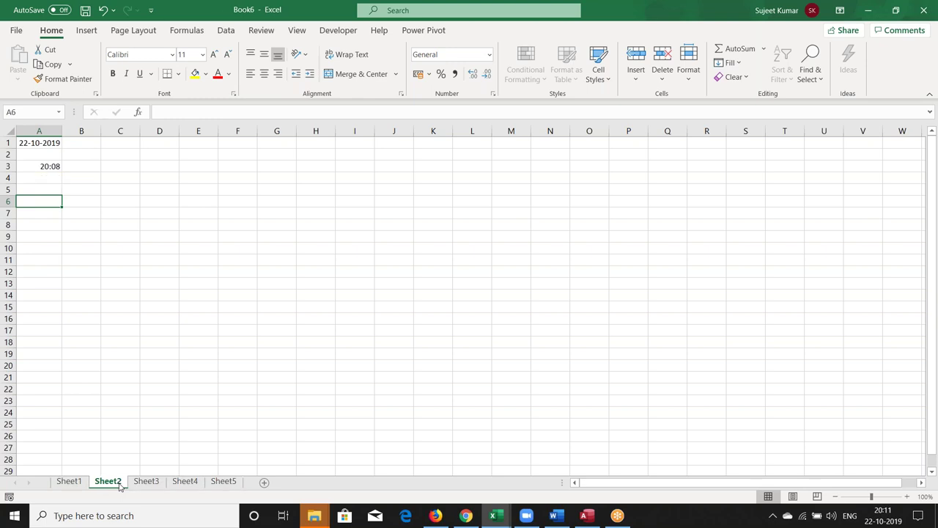
{"action": "left_click", "coordinate": [67, 483]}
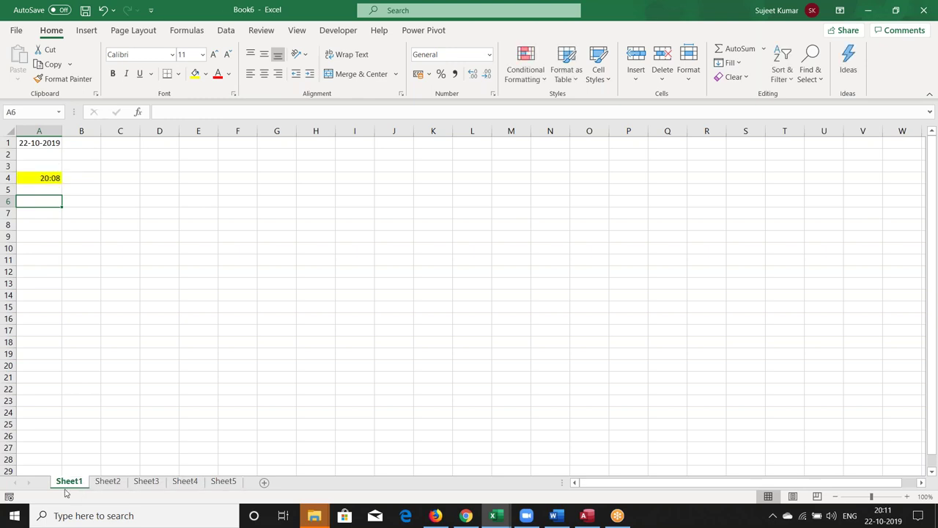
{"action": "left_click", "coordinate": [141, 484], "text": "ctrl"}
{"action": "left_click", "coordinate": [223, 484], "text": "ctrl"}
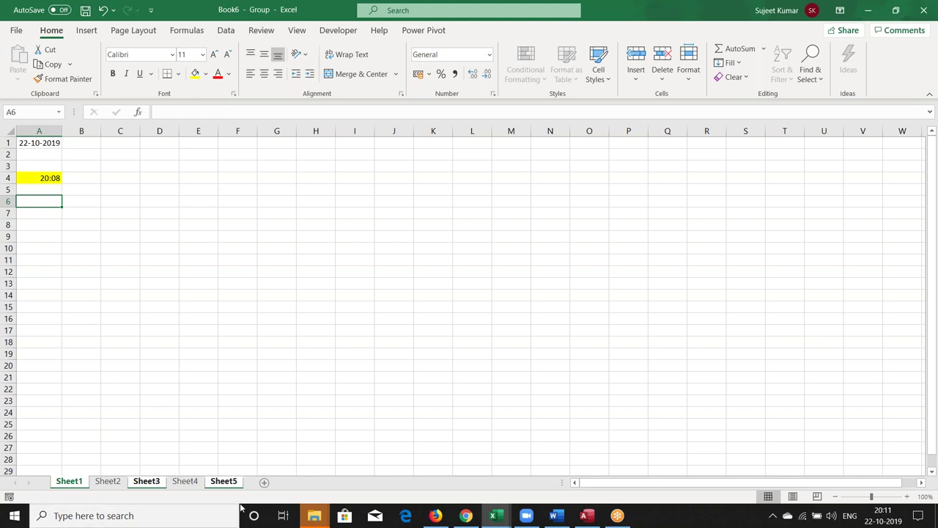
- Apply yellow fill to A6 across the grouped sheets and verify it on Sheet5 and Sheet1
{"action": "left_click", "coordinate": [195, 75]}
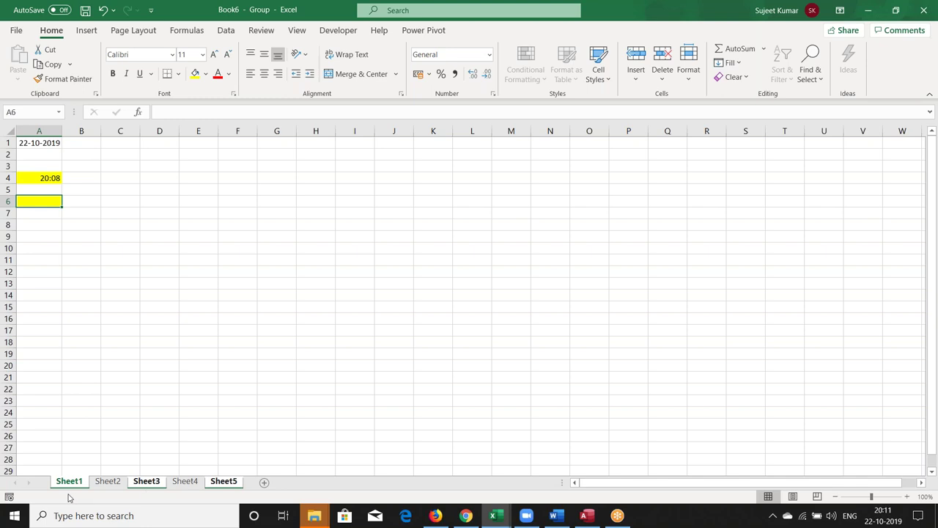
{"action": "left_click", "coordinate": [227, 482]}
{"action": "left_click", "coordinate": [83, 483]}
{"action": "left_click", "coordinate": [207, 320]}
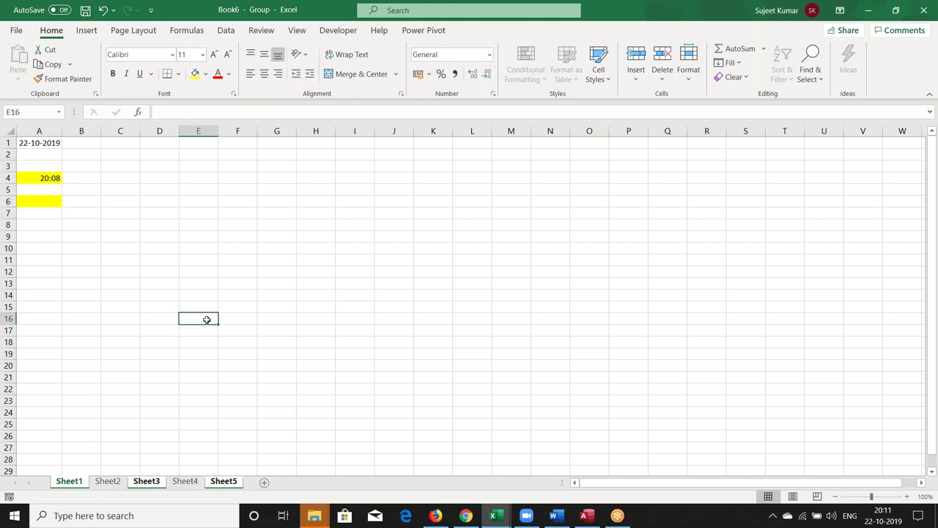
{"action": "key", "text": "ctrl+v"}
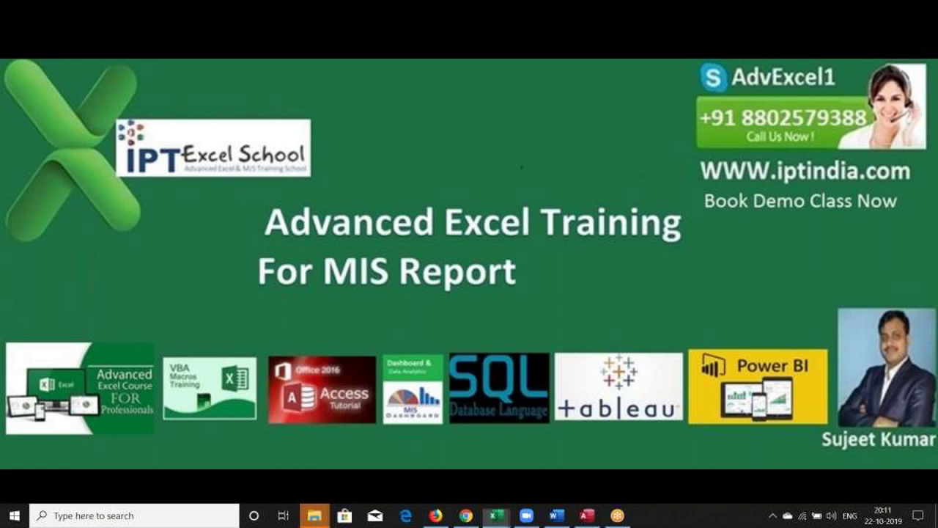